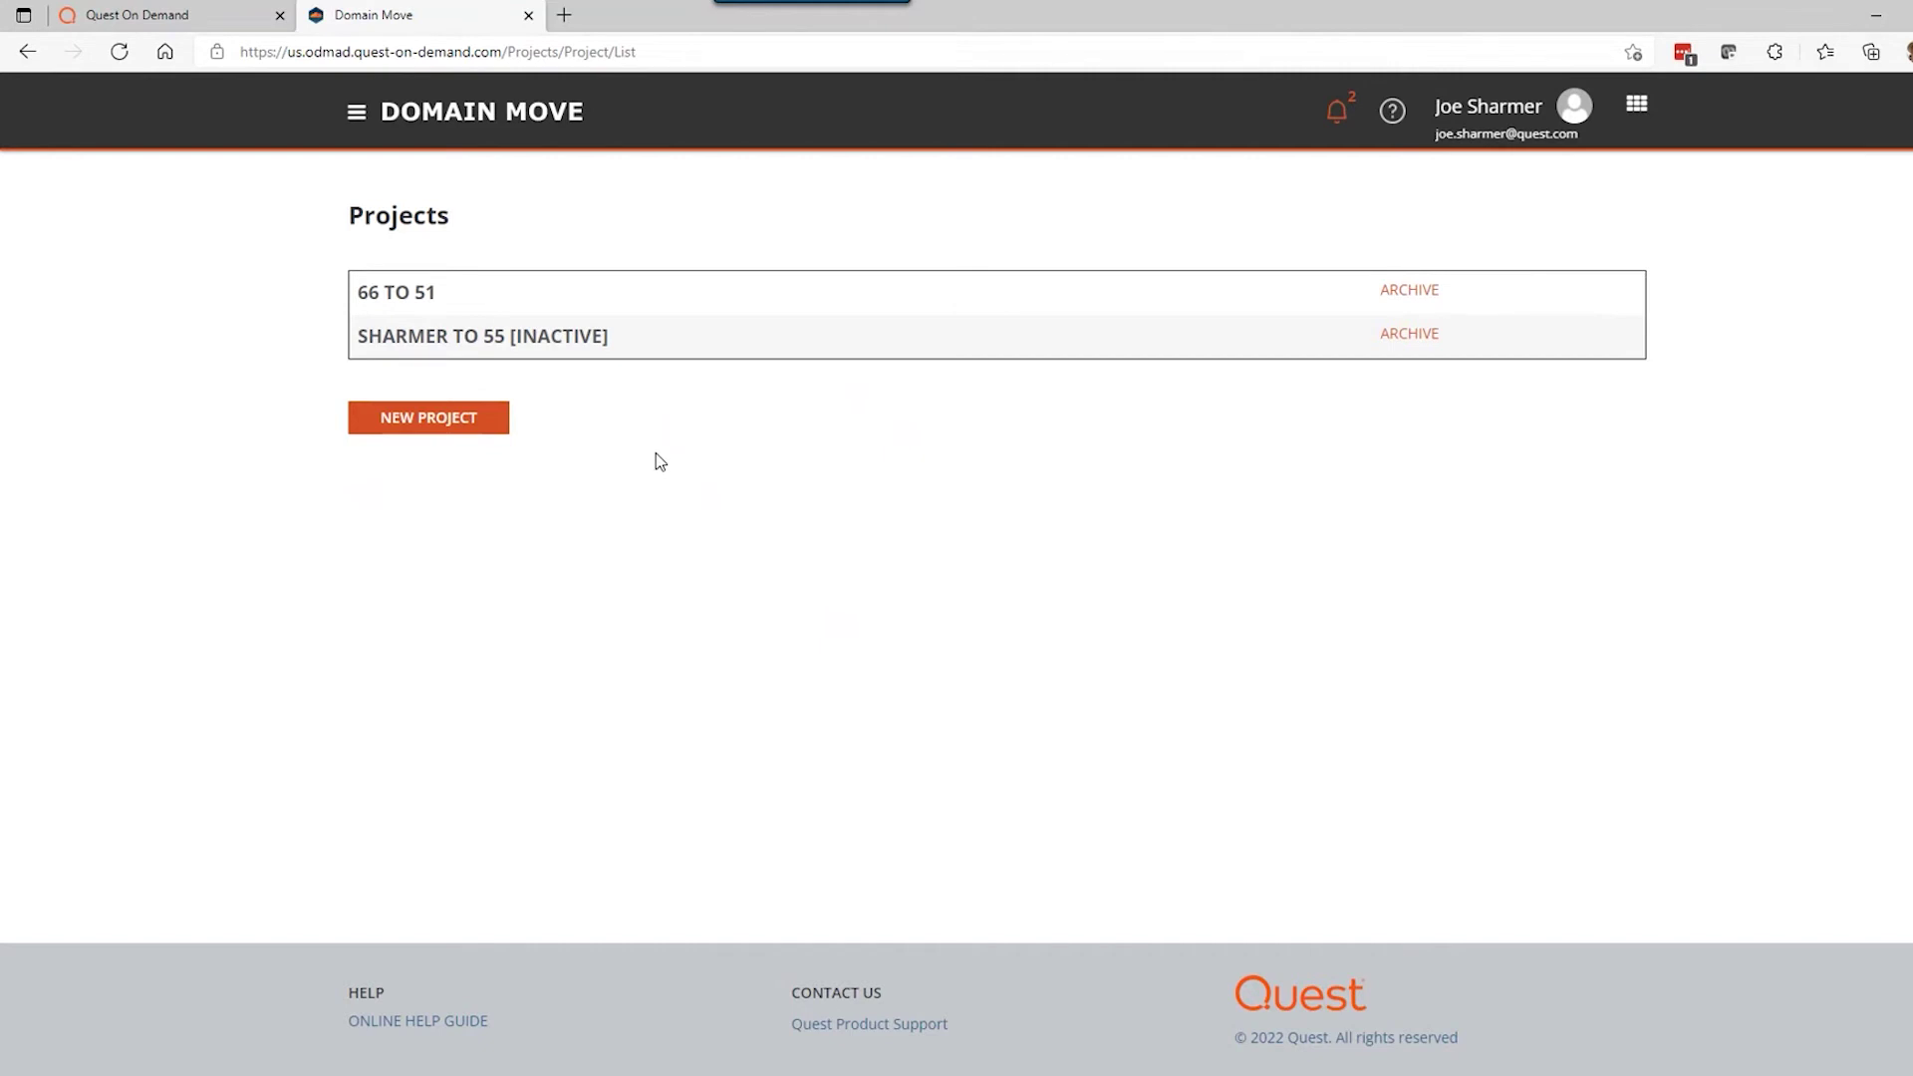
# Step: Enter the 66 TO 51 project, view its environment settings and return to its dashboard
pyautogui.click(404, 293)
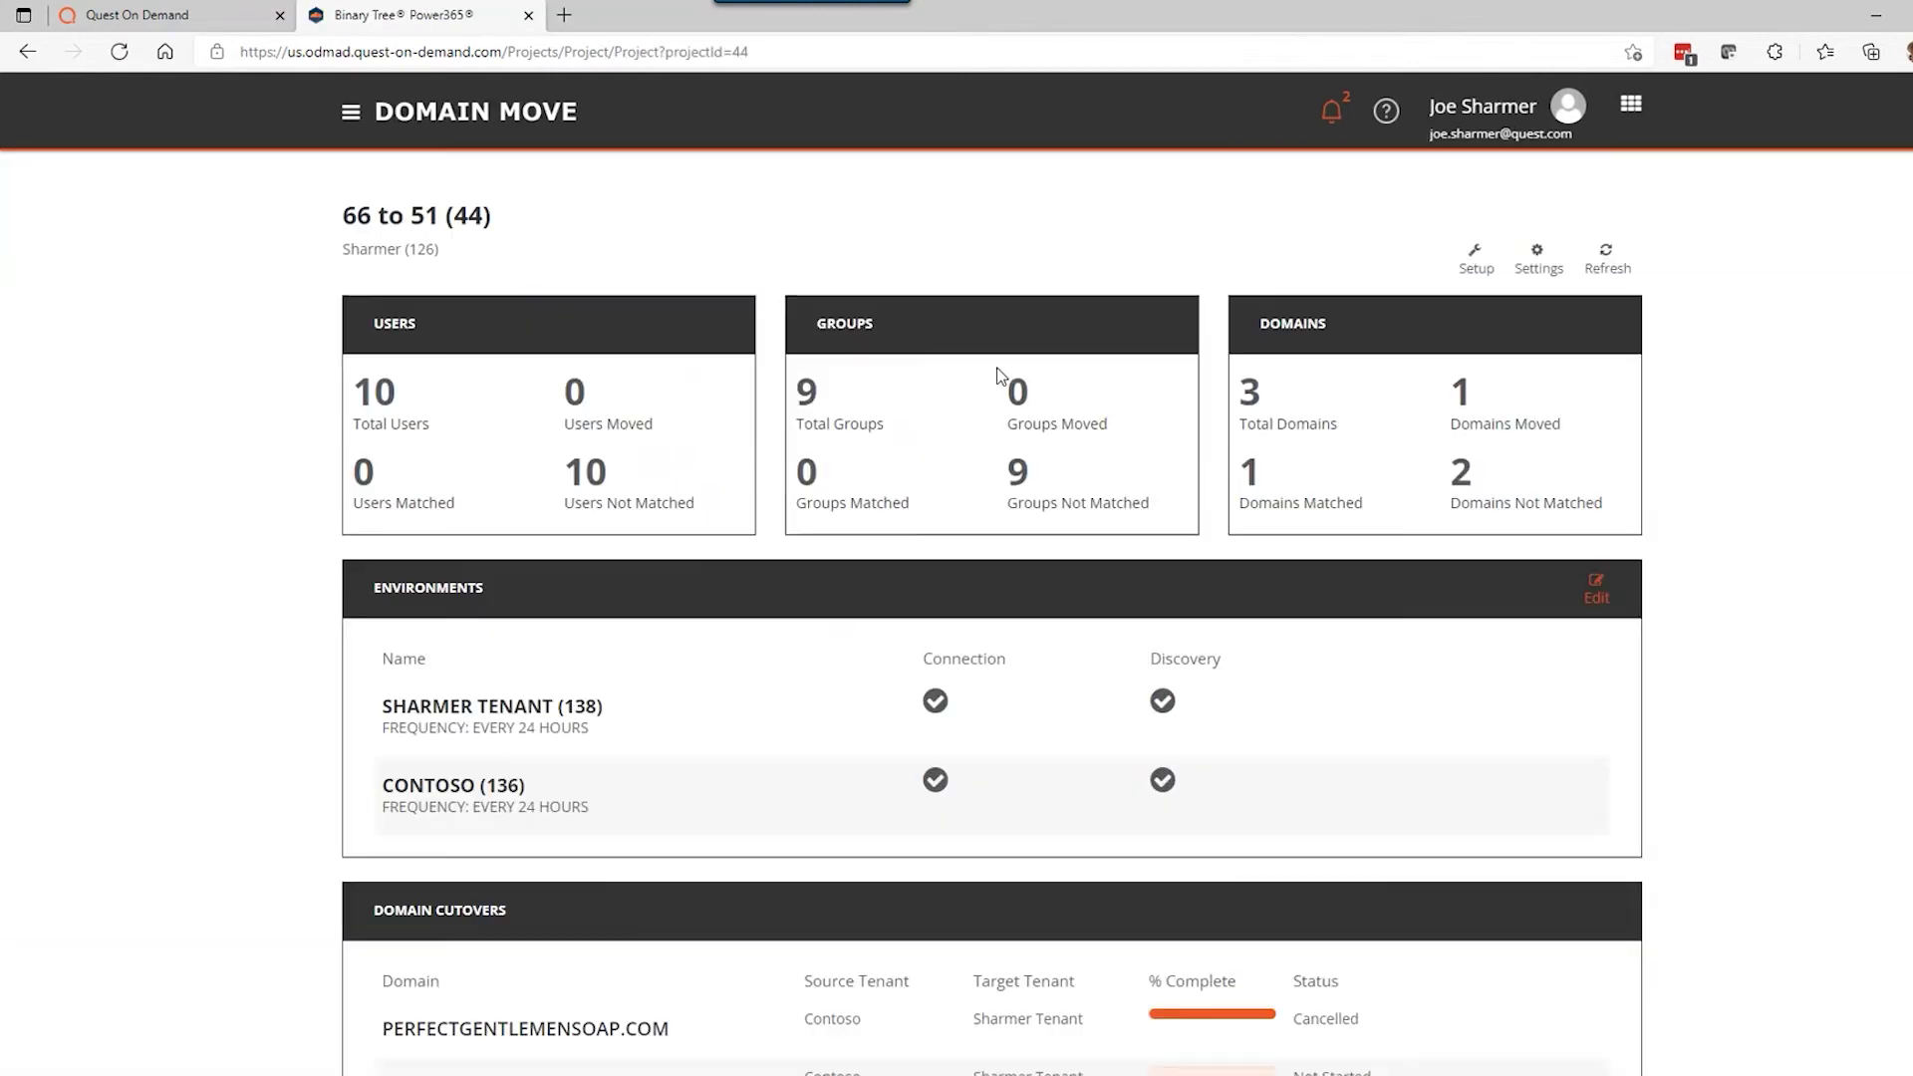
pyautogui.scroll(-2, 659, 706)
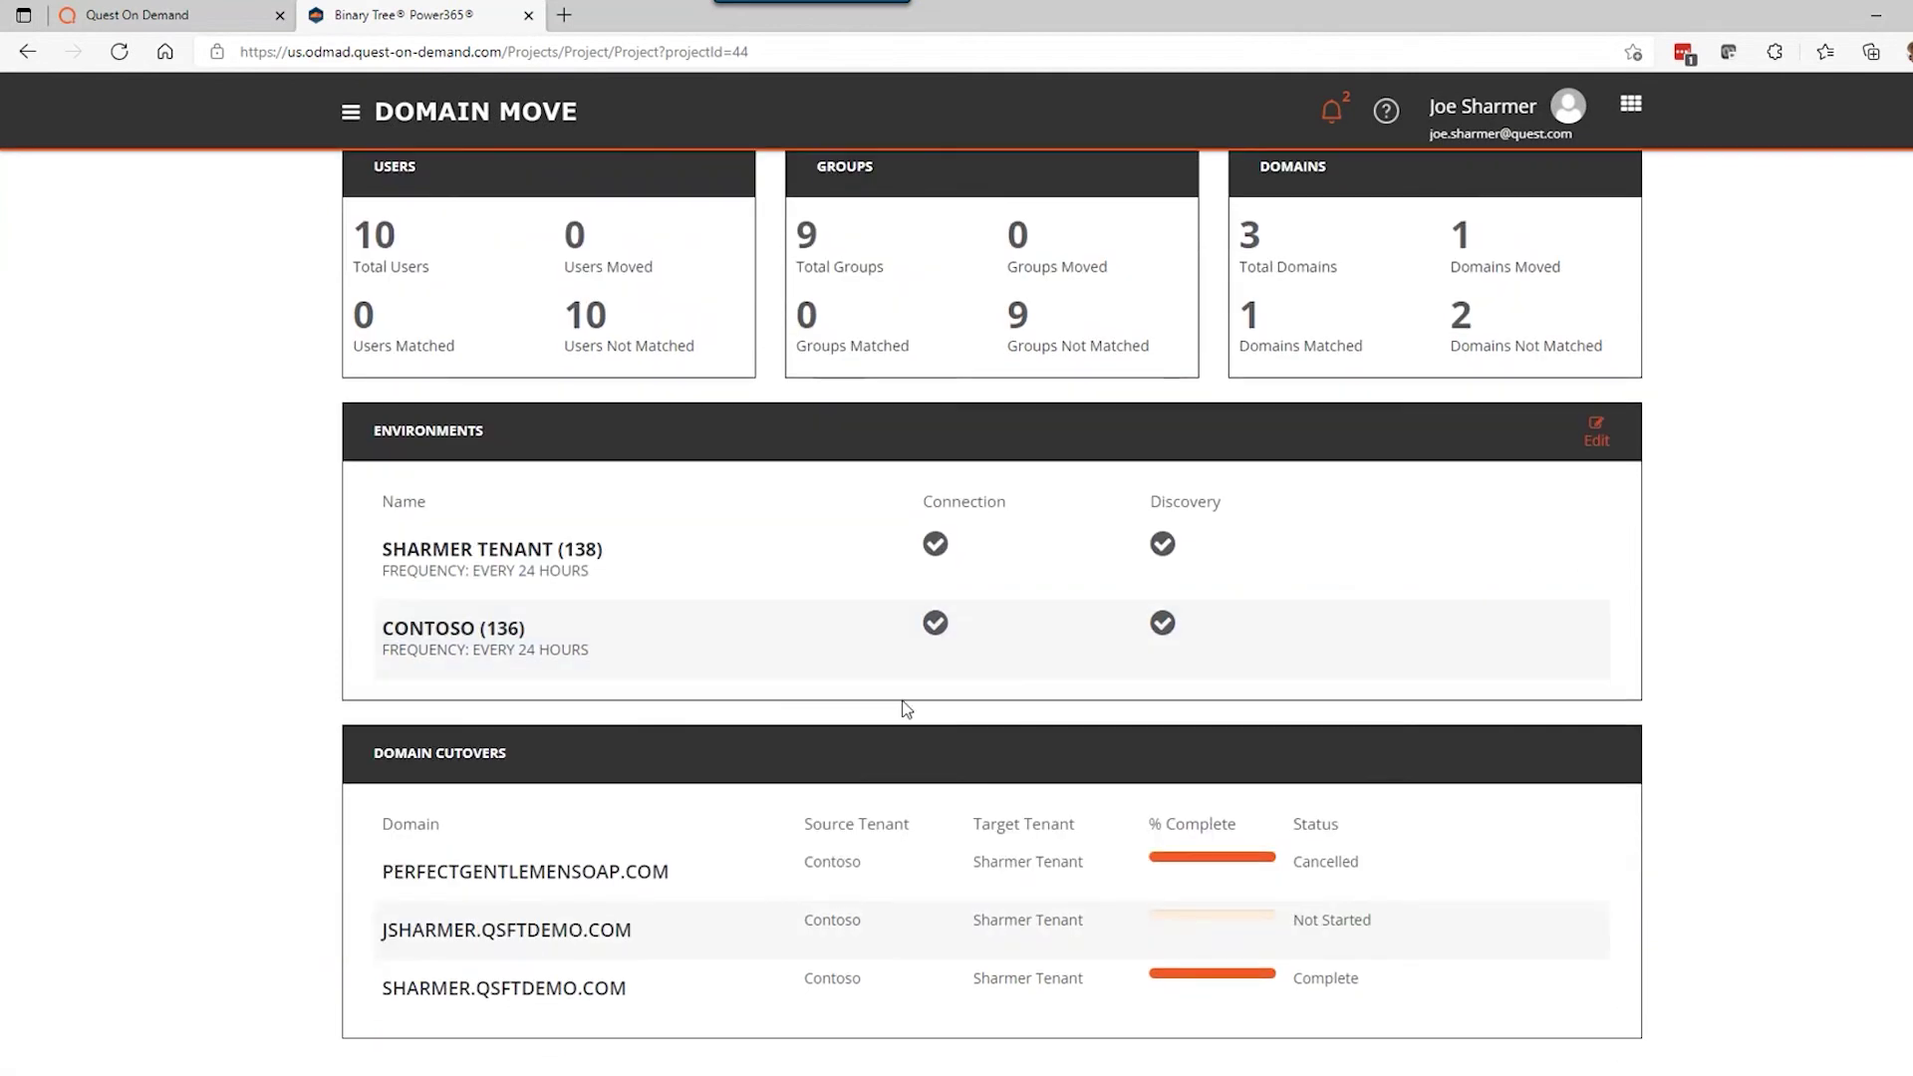
pyautogui.scroll(2, 940, 693)
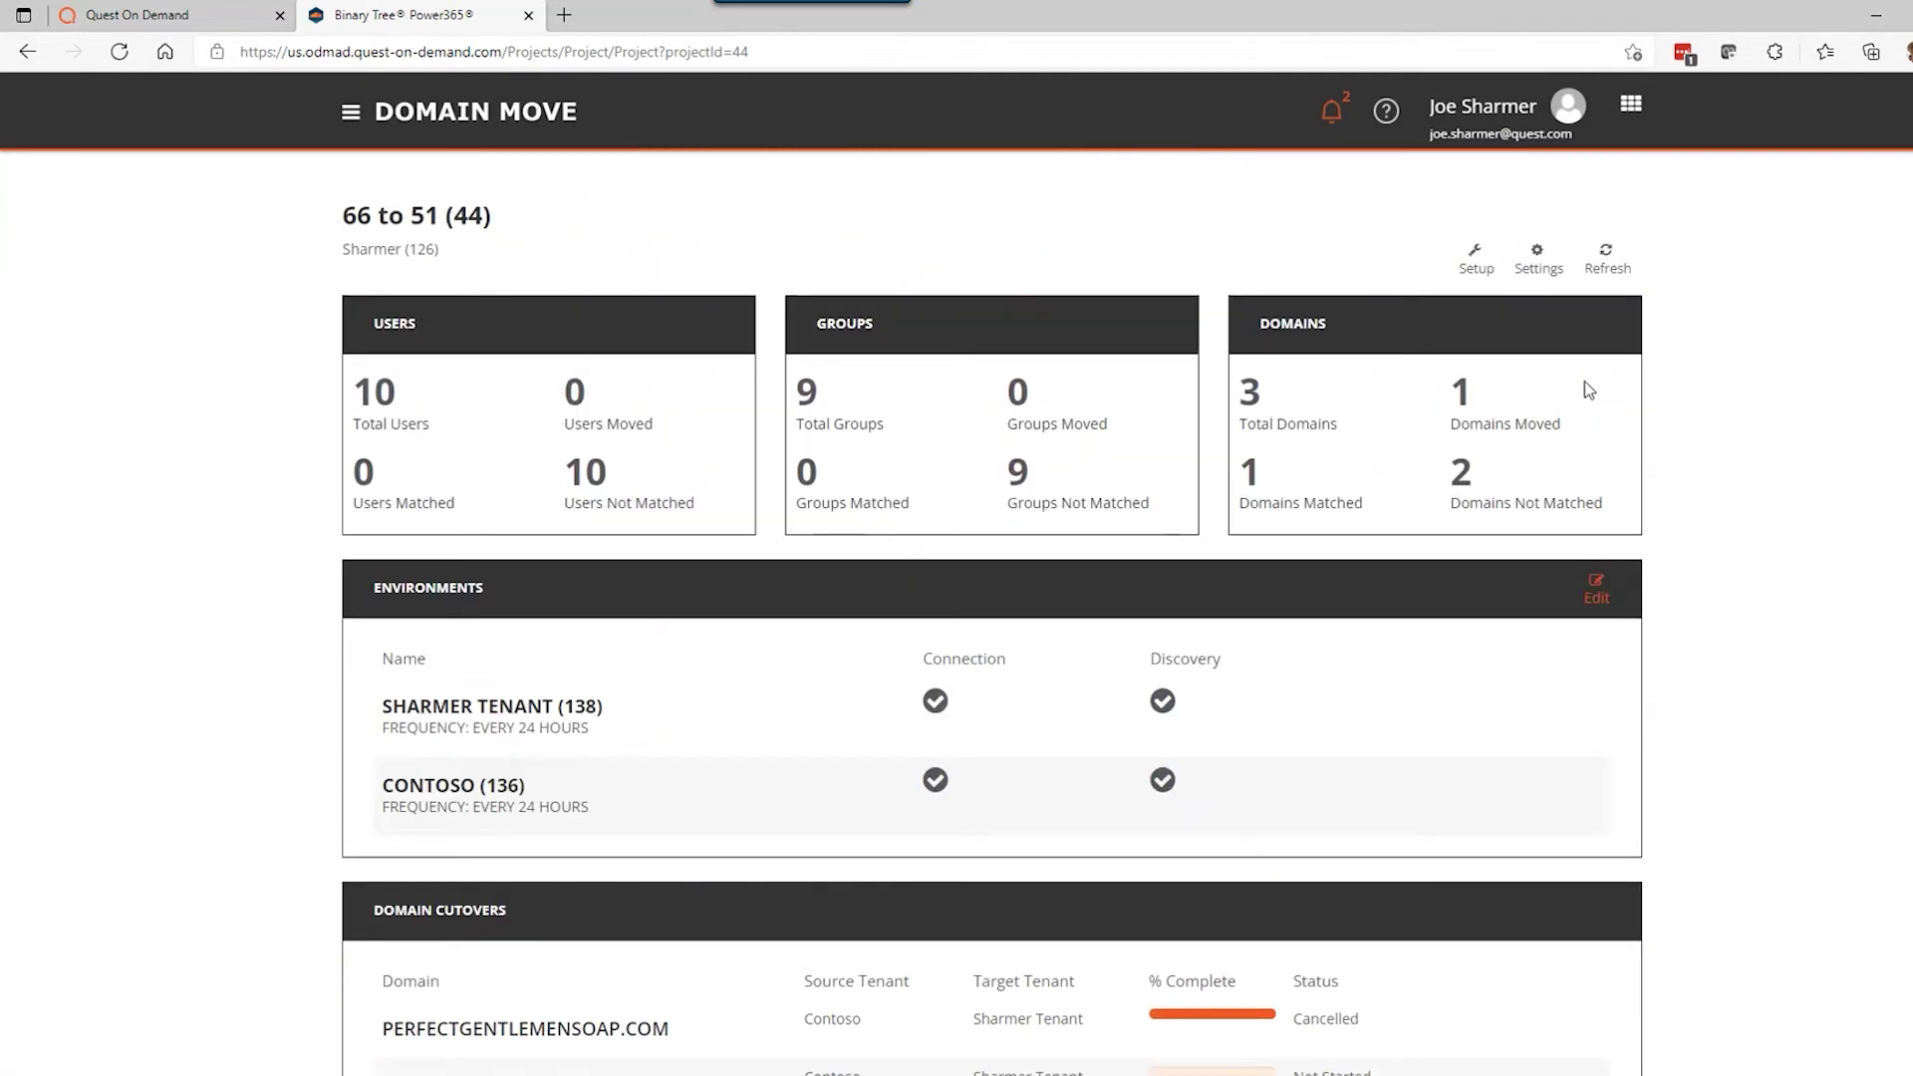
pyautogui.click(1535, 275)
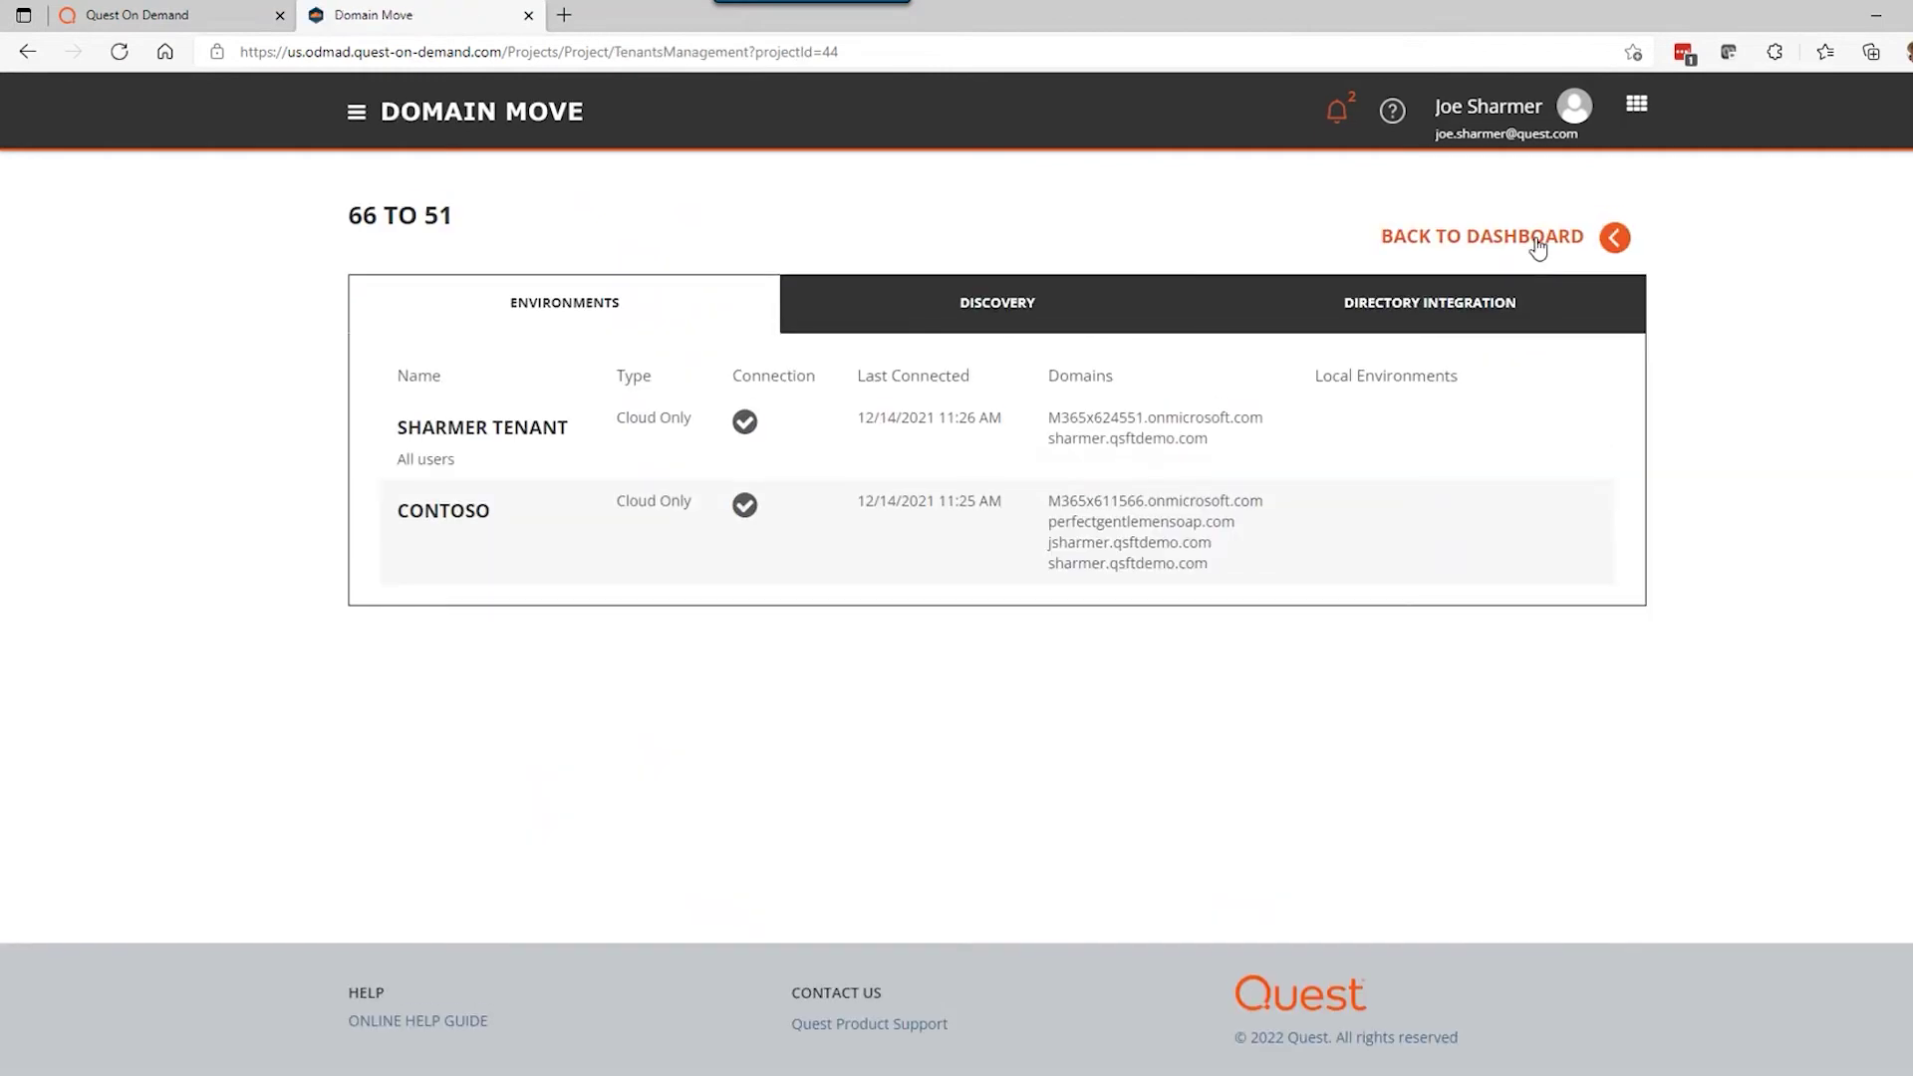
pyautogui.click(1496, 255)
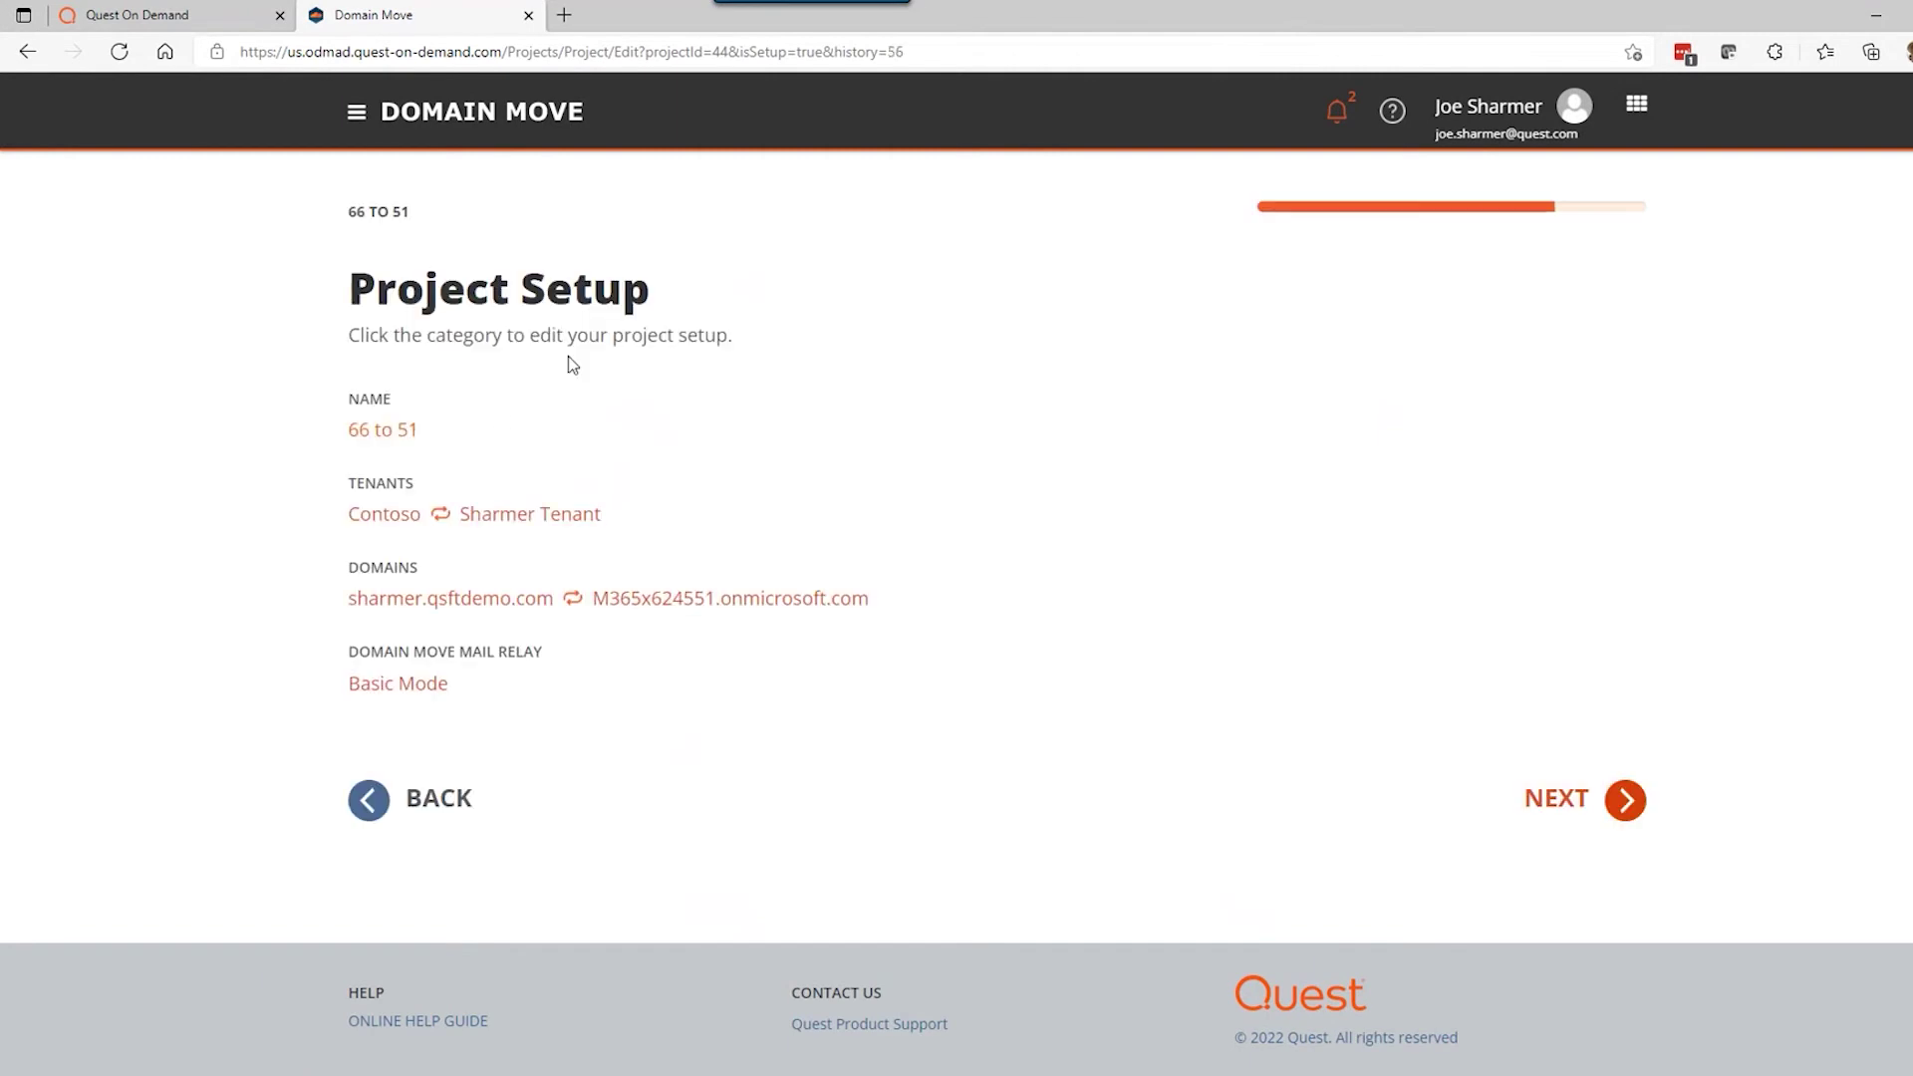
# Step: Confirm the project name and description and continue to the environments step
pyautogui.click(375, 410)
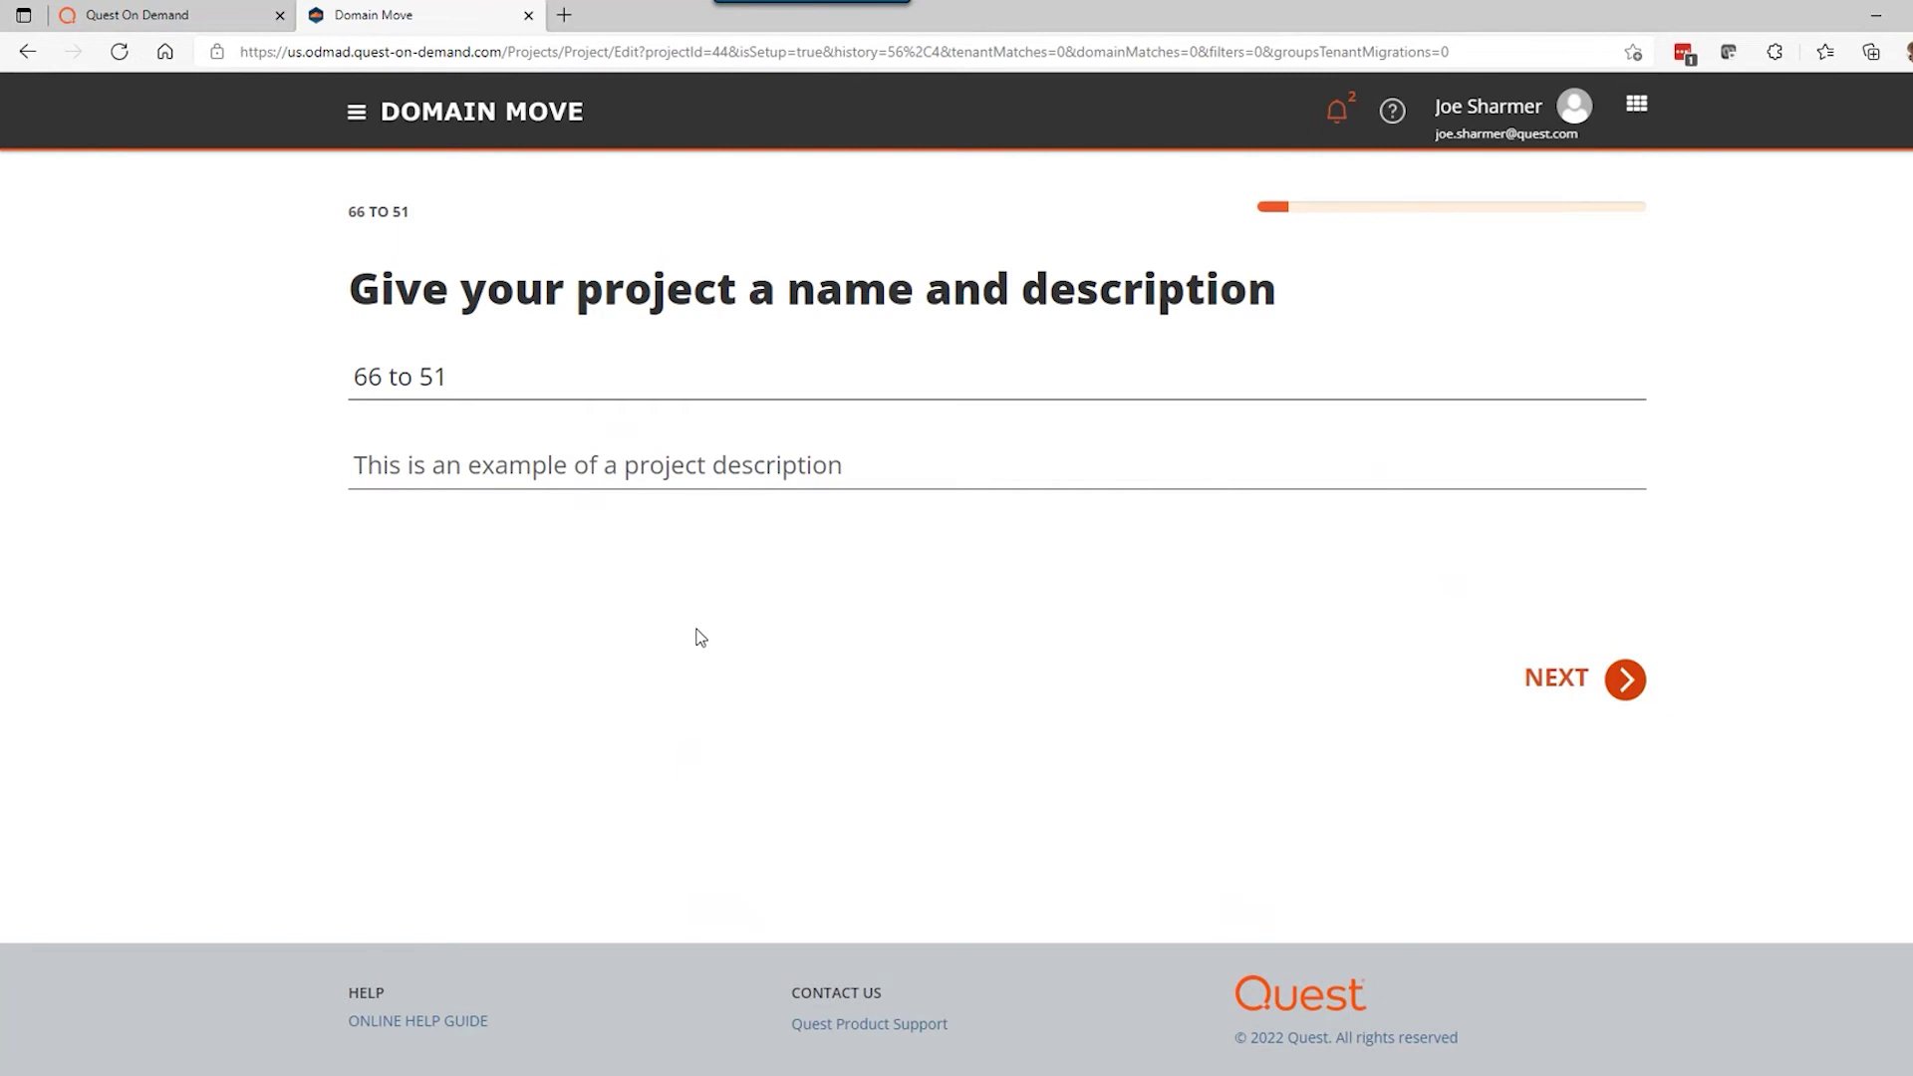
pyautogui.click(1555, 685)
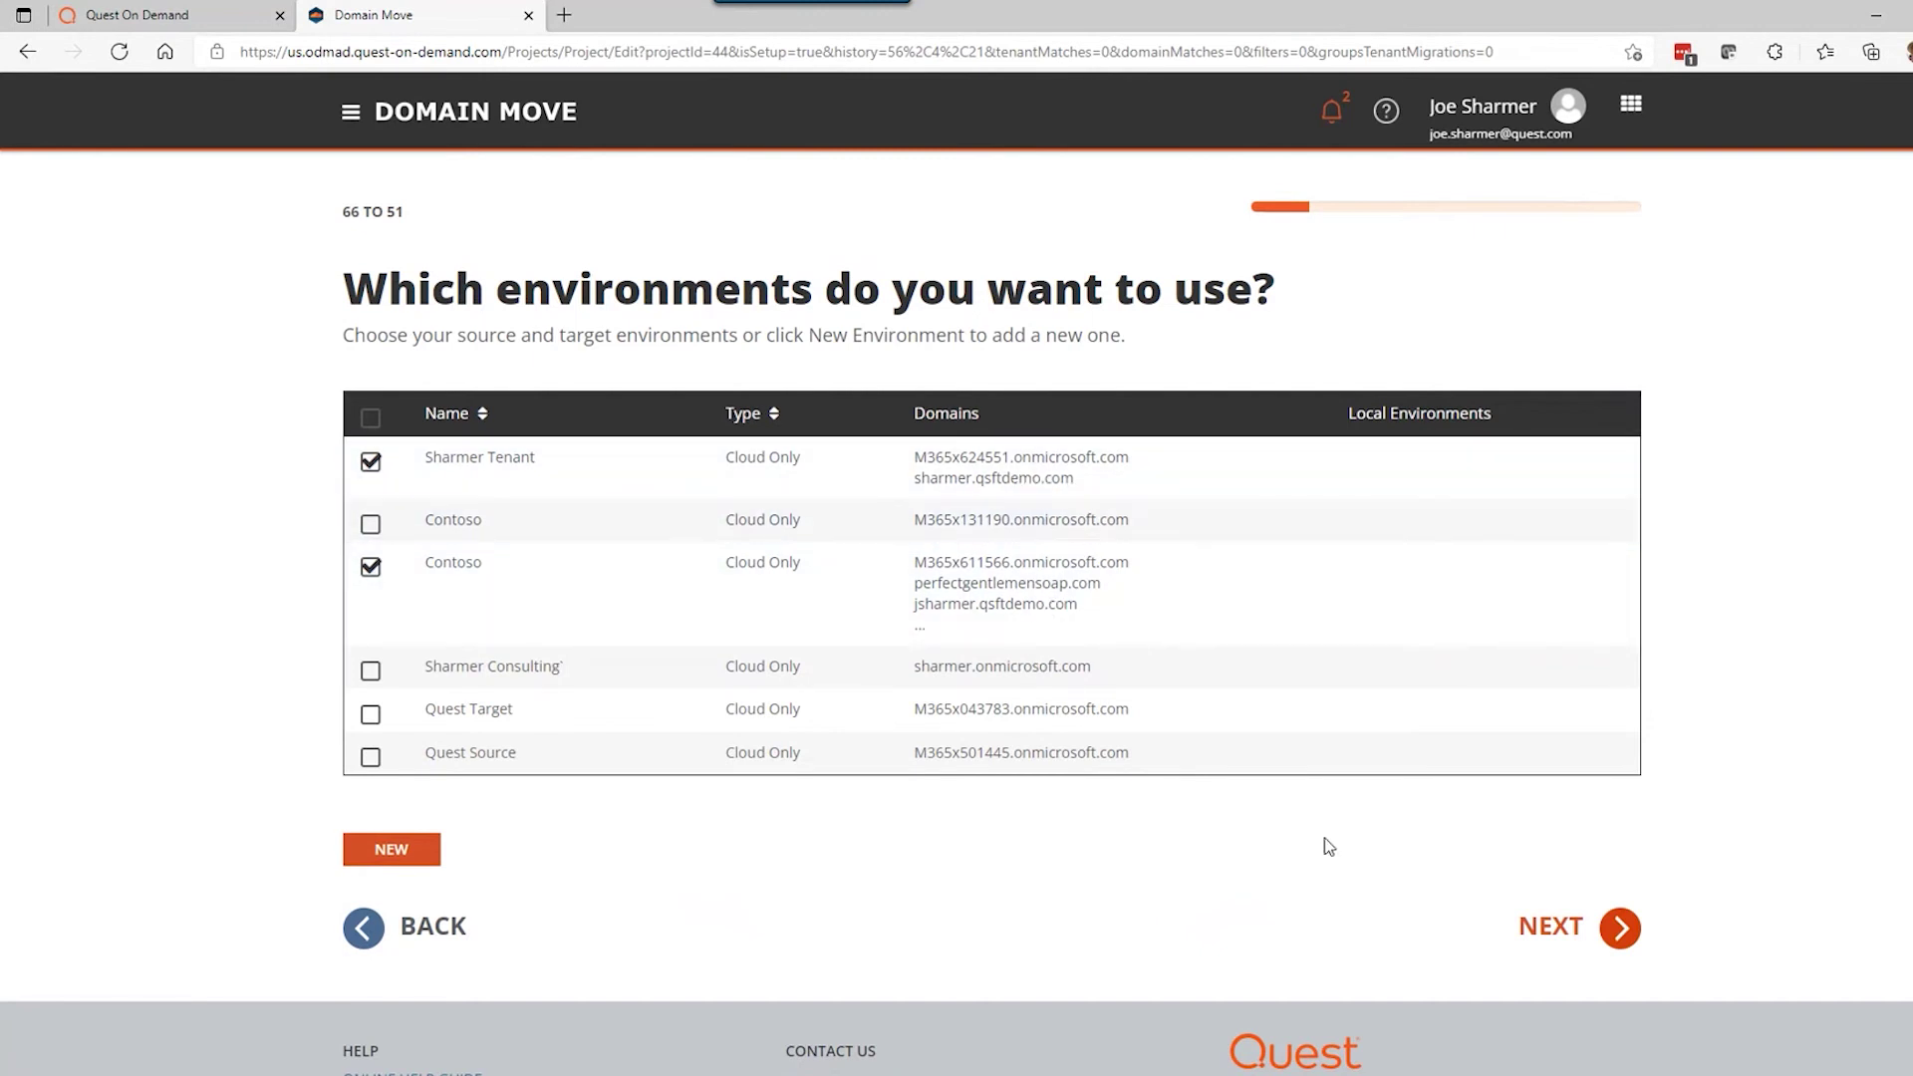
# Step: Keep Contoso paired to Sharmer Tenant, then pair perfectgentlemensoap.com with sharmer.qsftdemo.com
pyautogui.click(1563, 928)
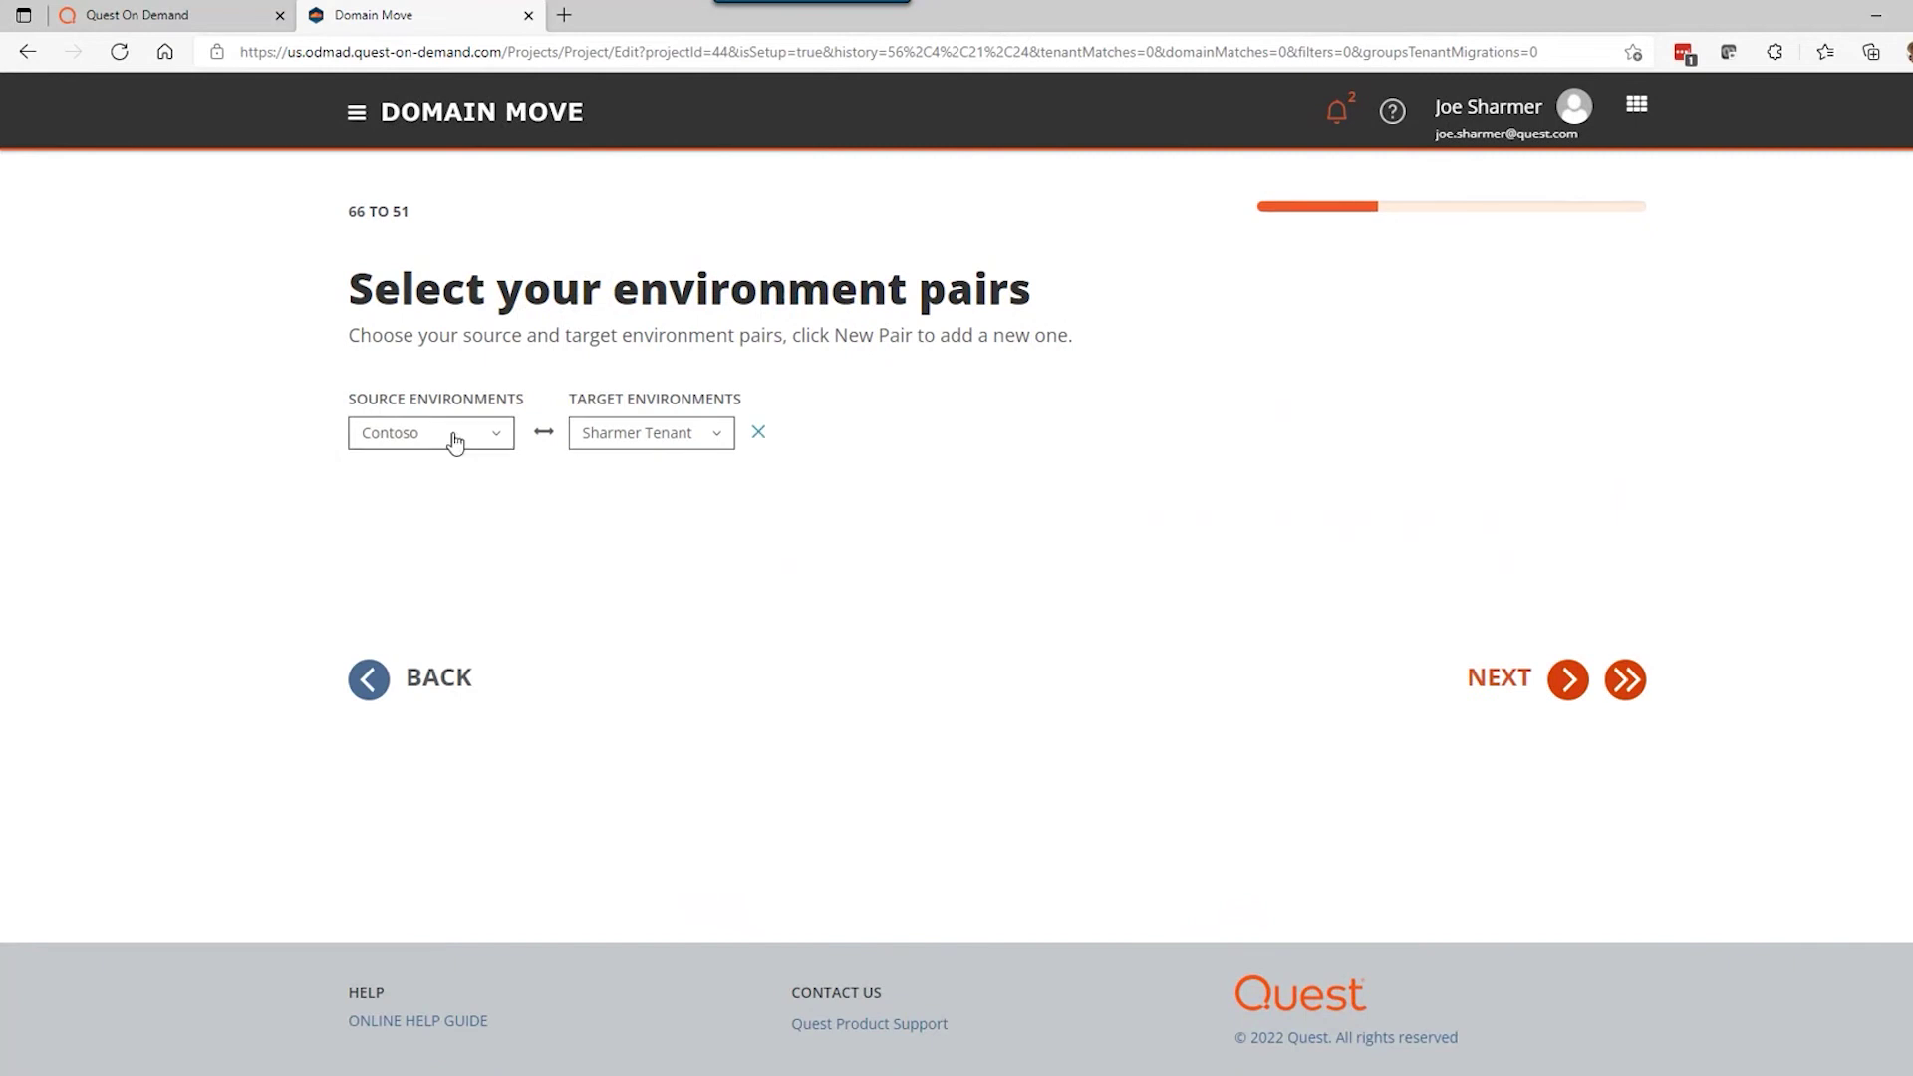
pyautogui.click(1564, 682)
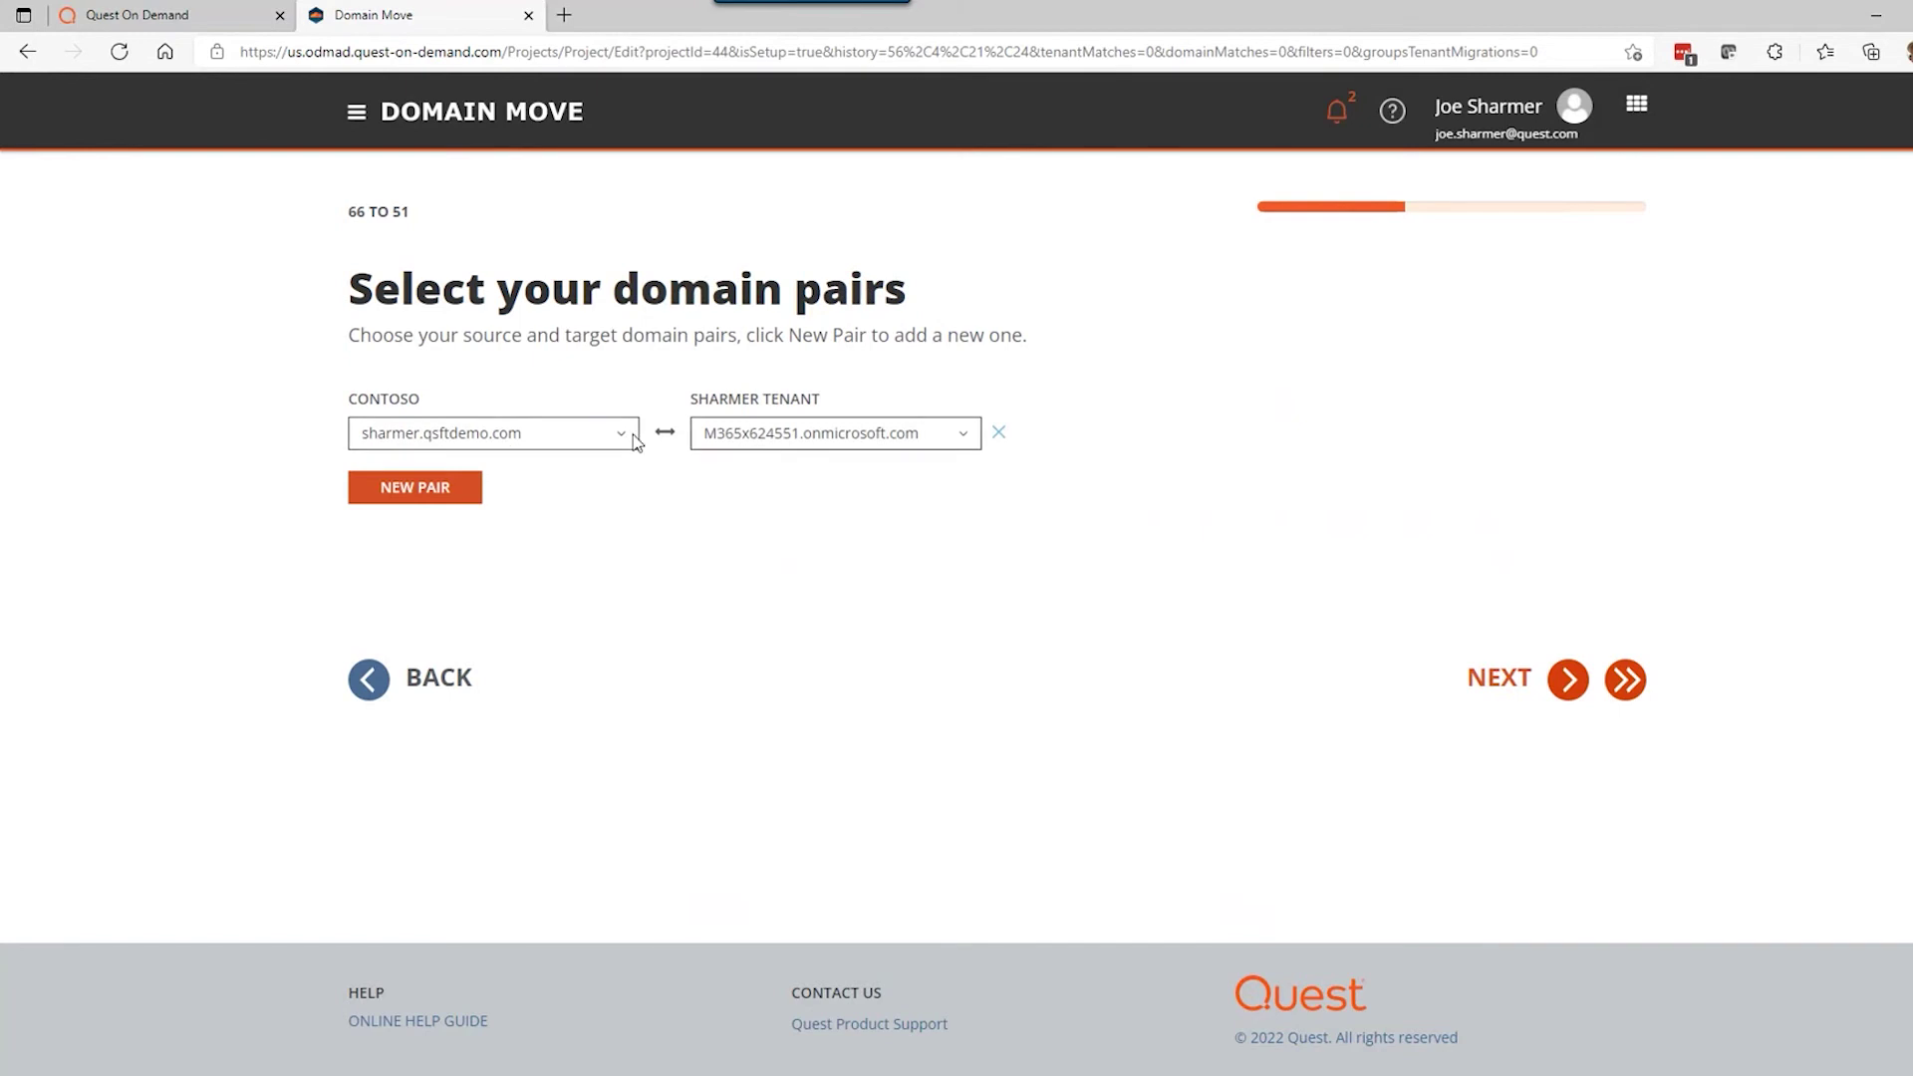
pyautogui.click(541, 444)
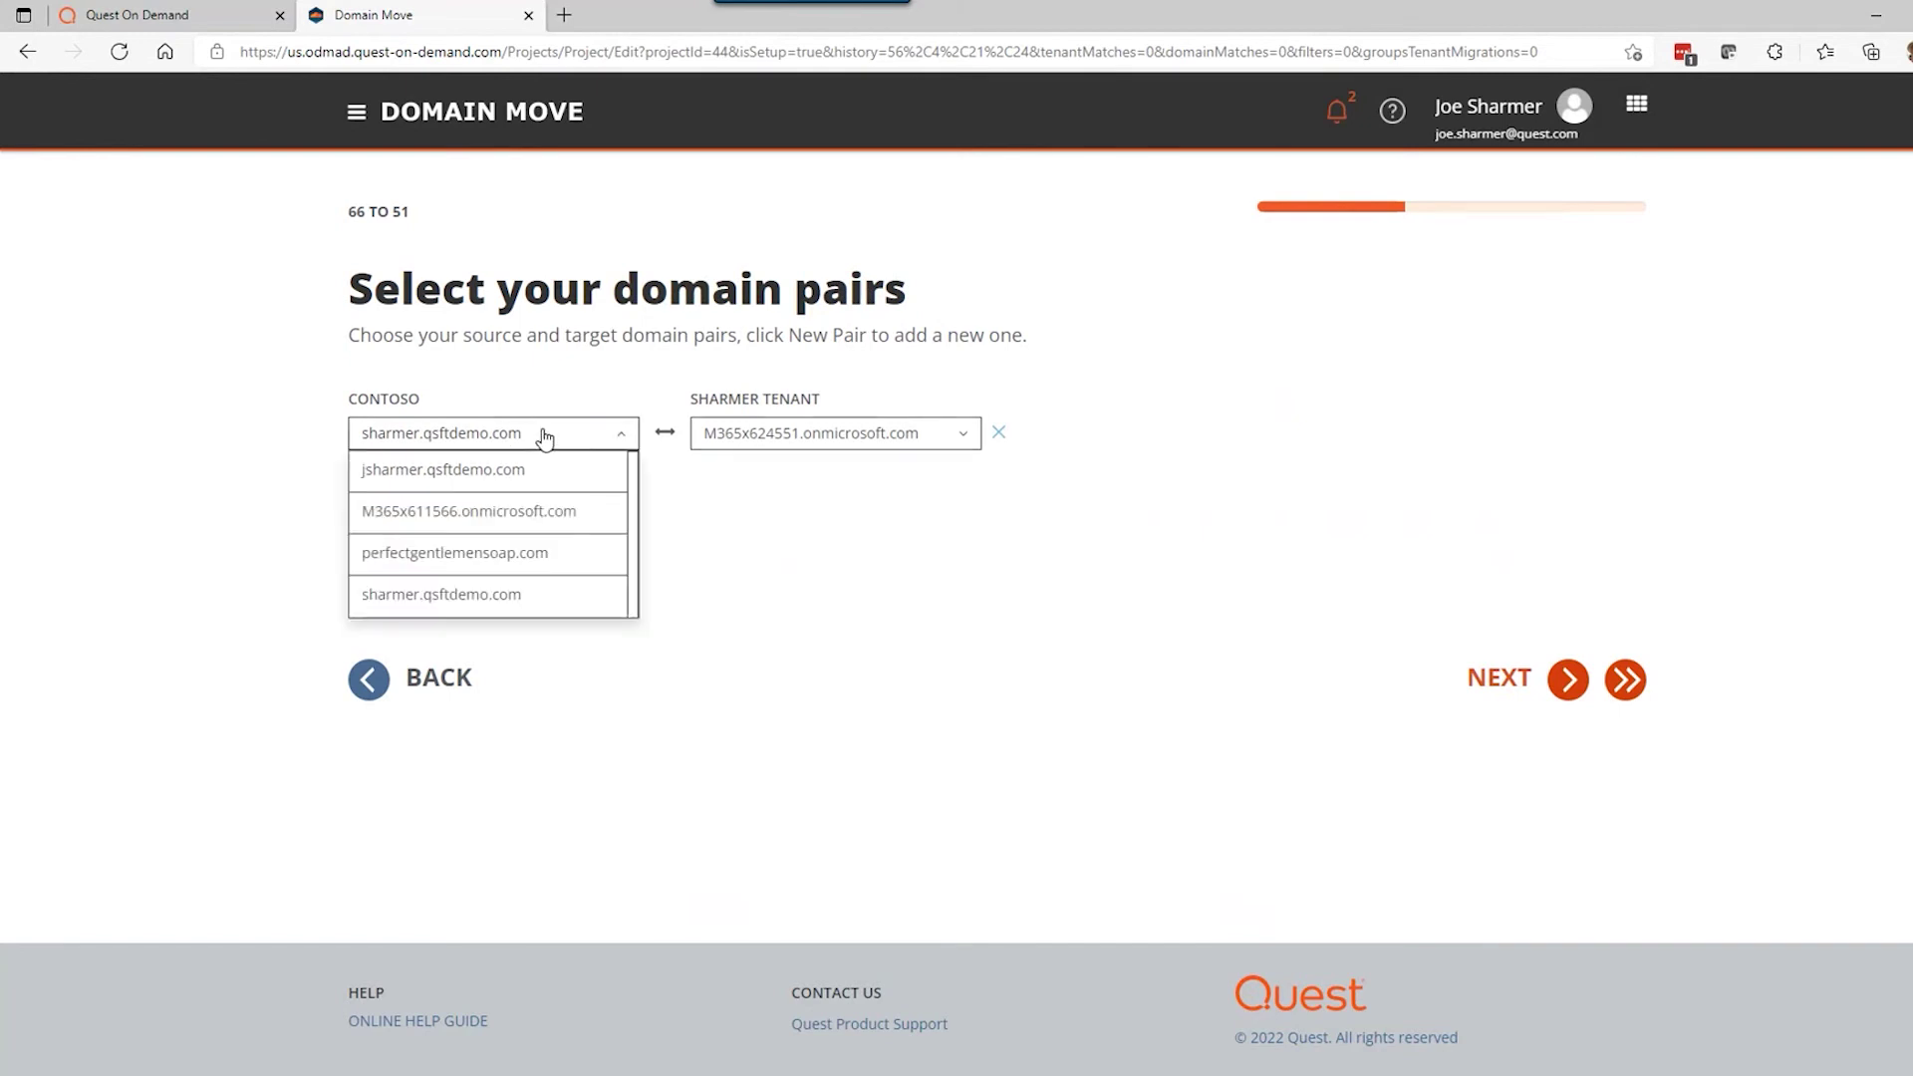
pyautogui.click(533, 552)
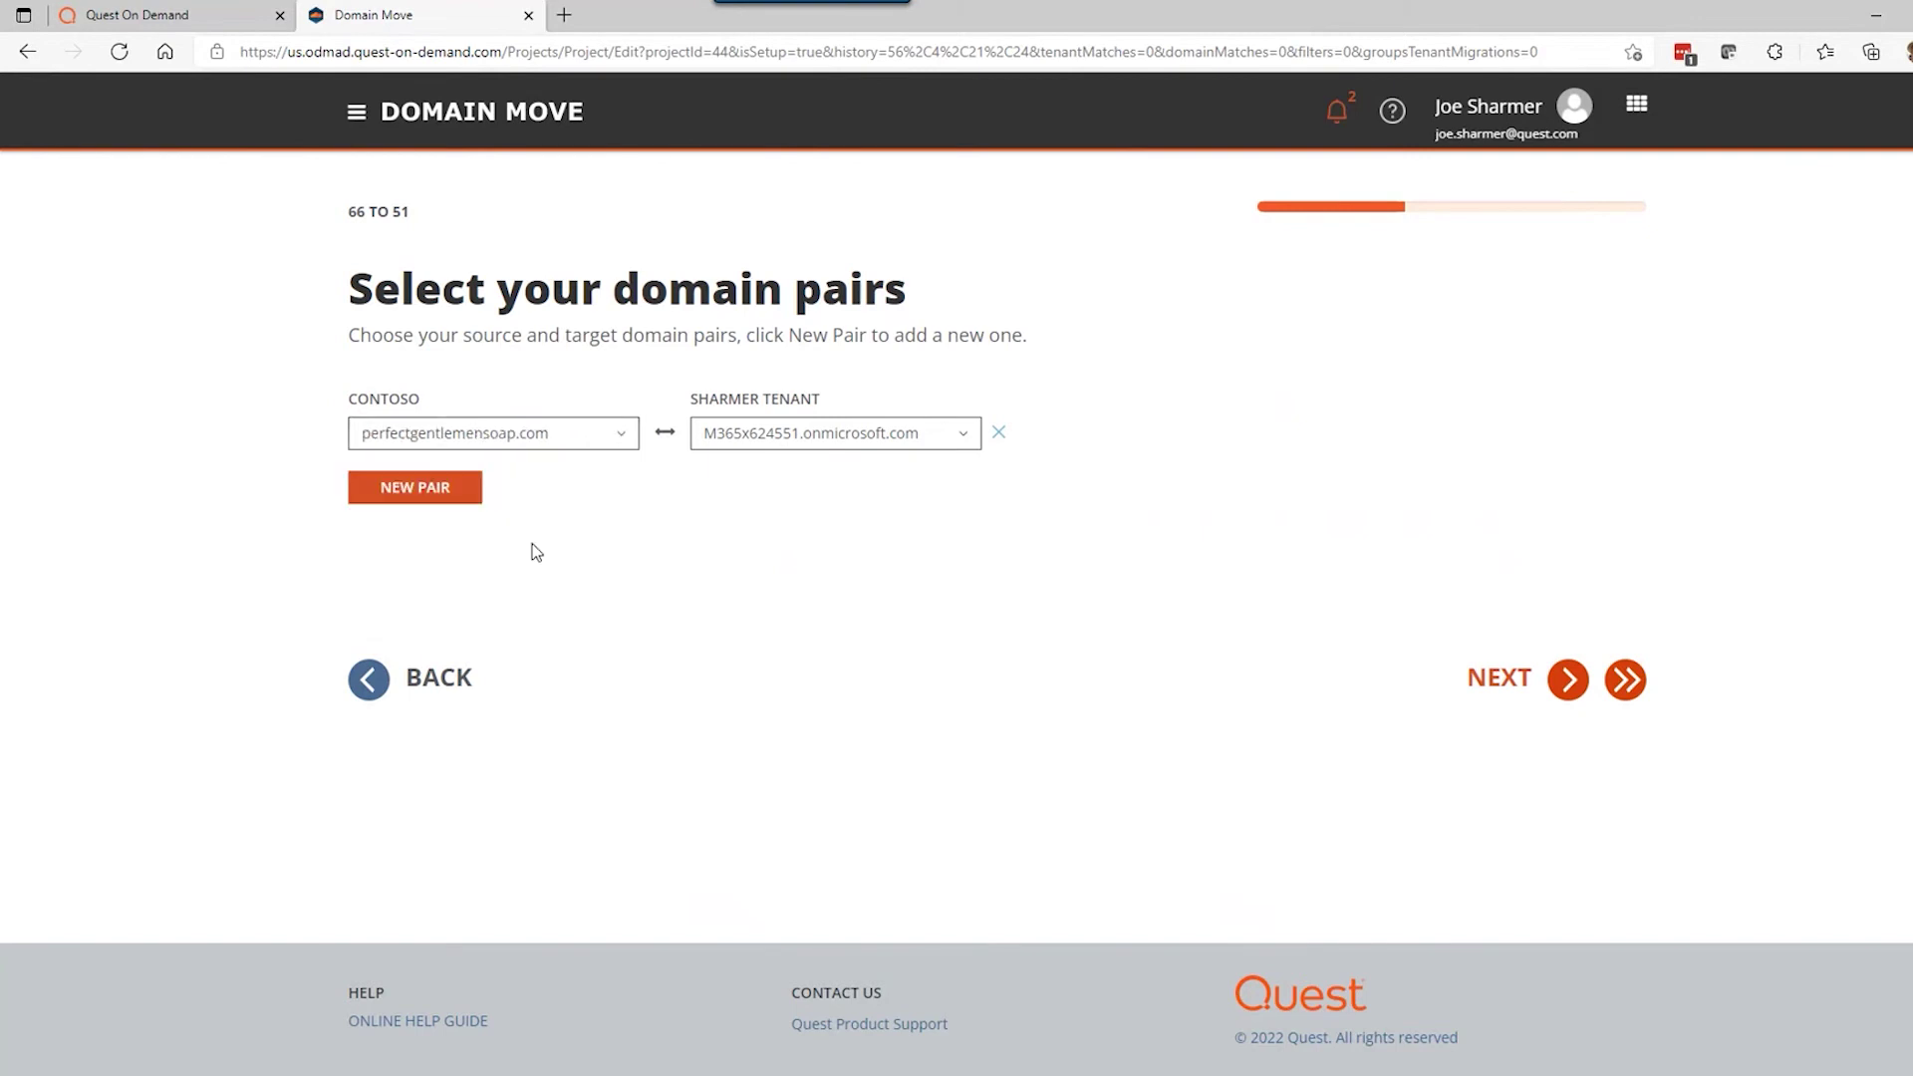
pyautogui.click(803, 449)
pyautogui.click(789, 512)
# Step: Keep UserPrincipalName and ExternalEmailAddress matching and continue to Directory Sync agents
pyautogui.click(1552, 686)
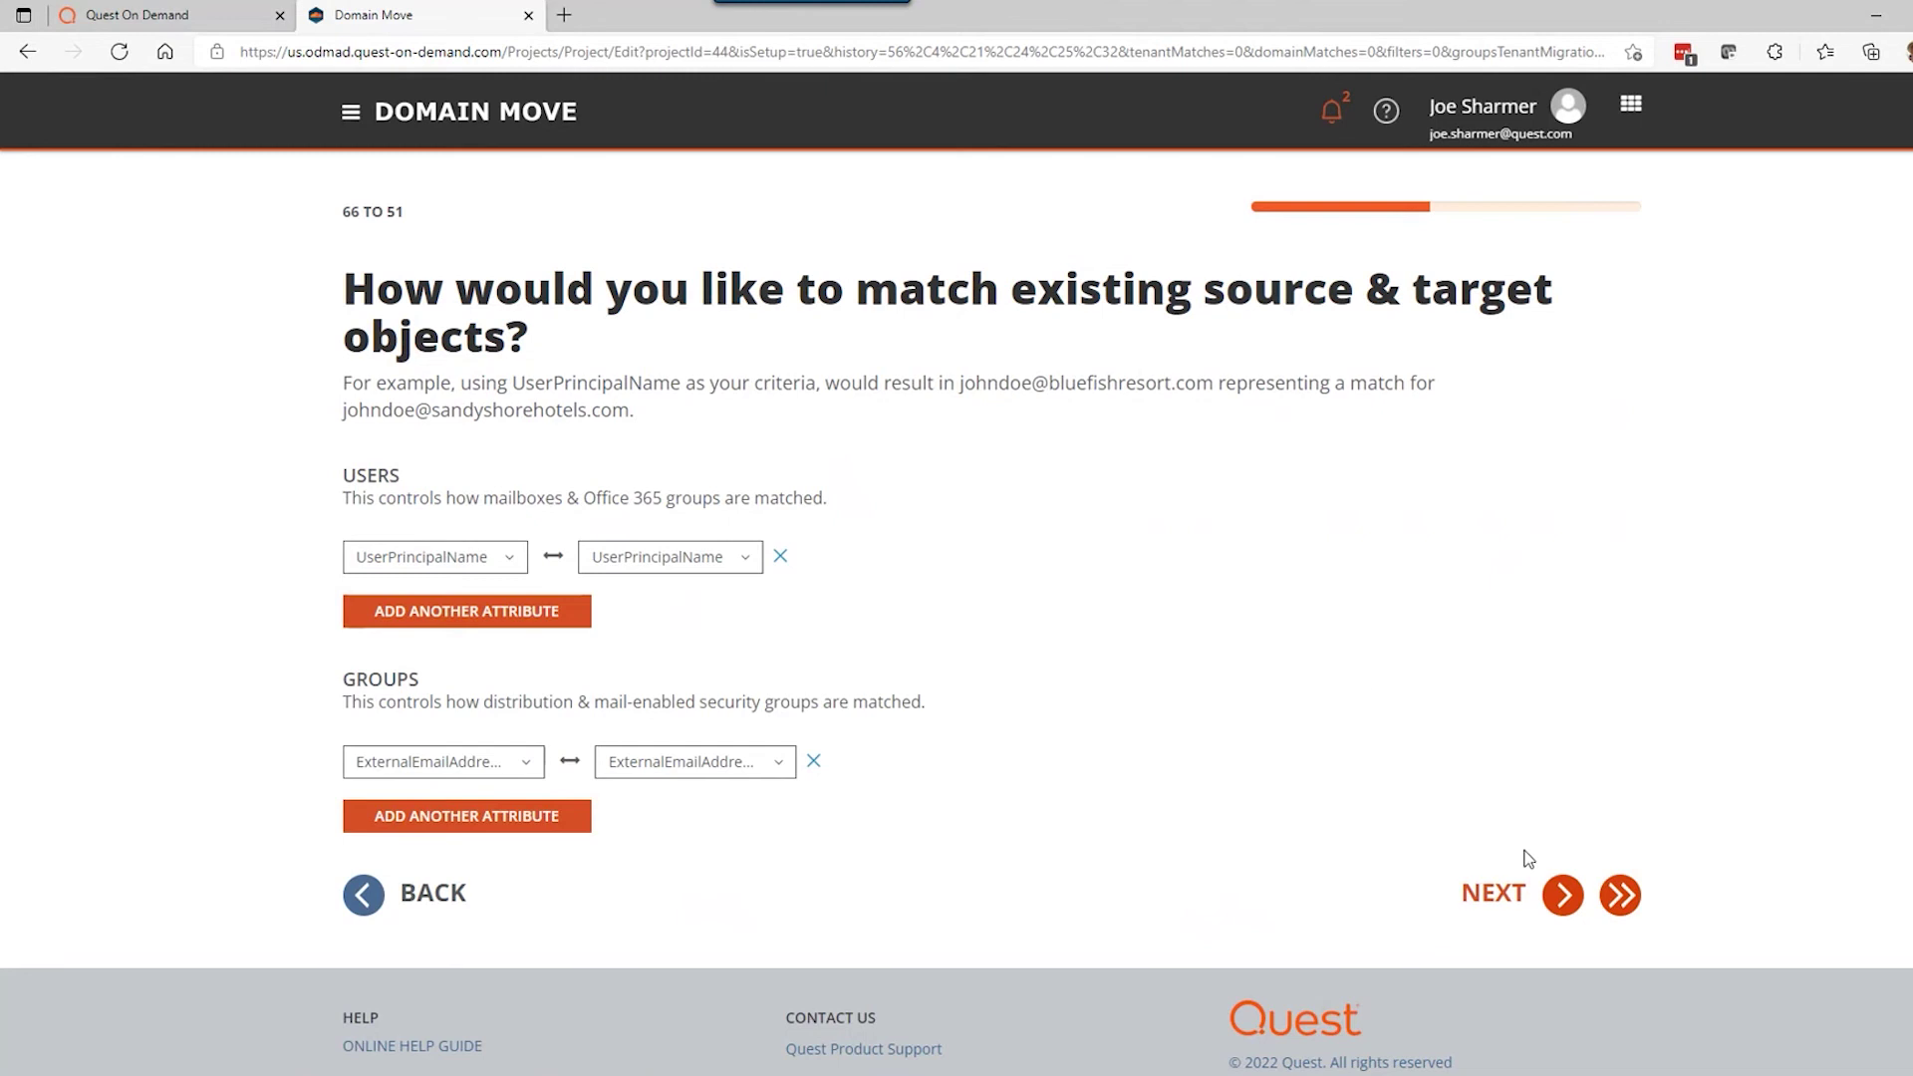
pyautogui.click(1563, 894)
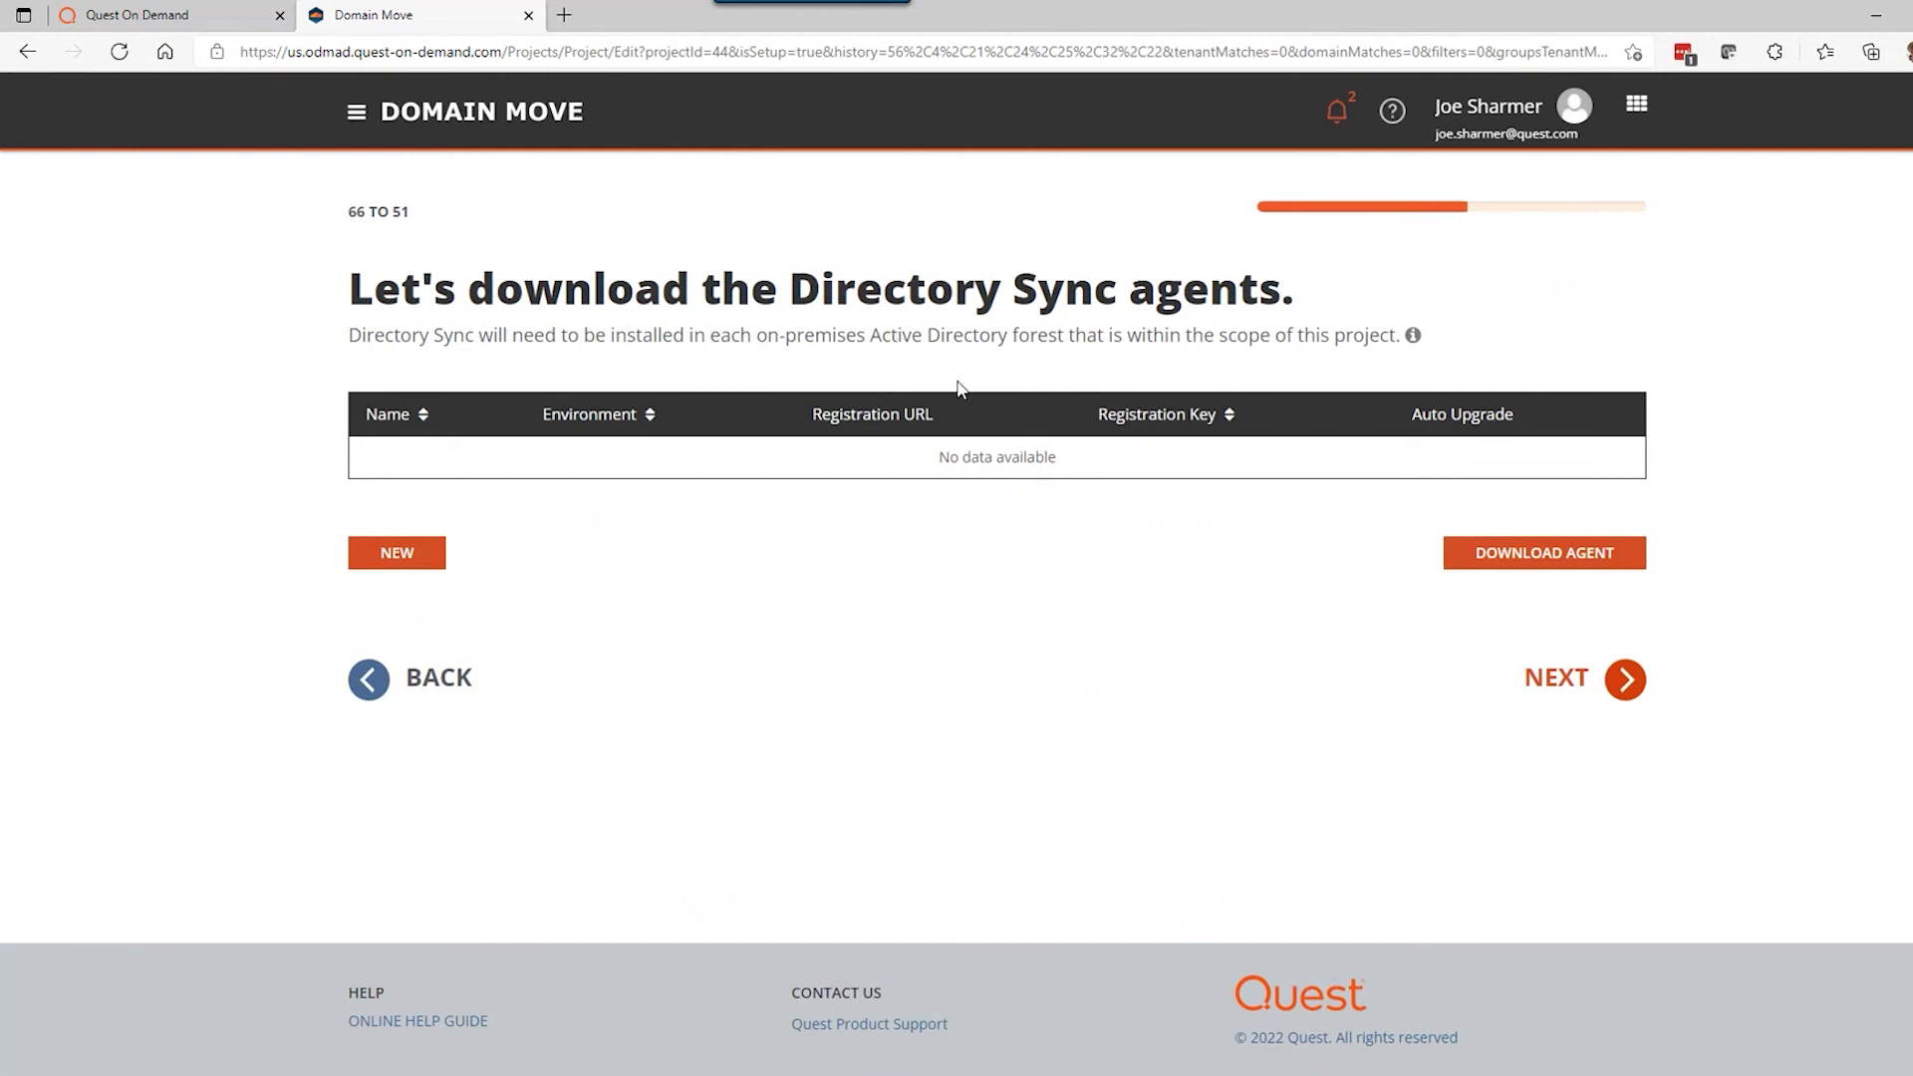
# Step: Leave the mail relay in Basic Mode and return to the Domain Move projects list
pyautogui.click(1531, 679)
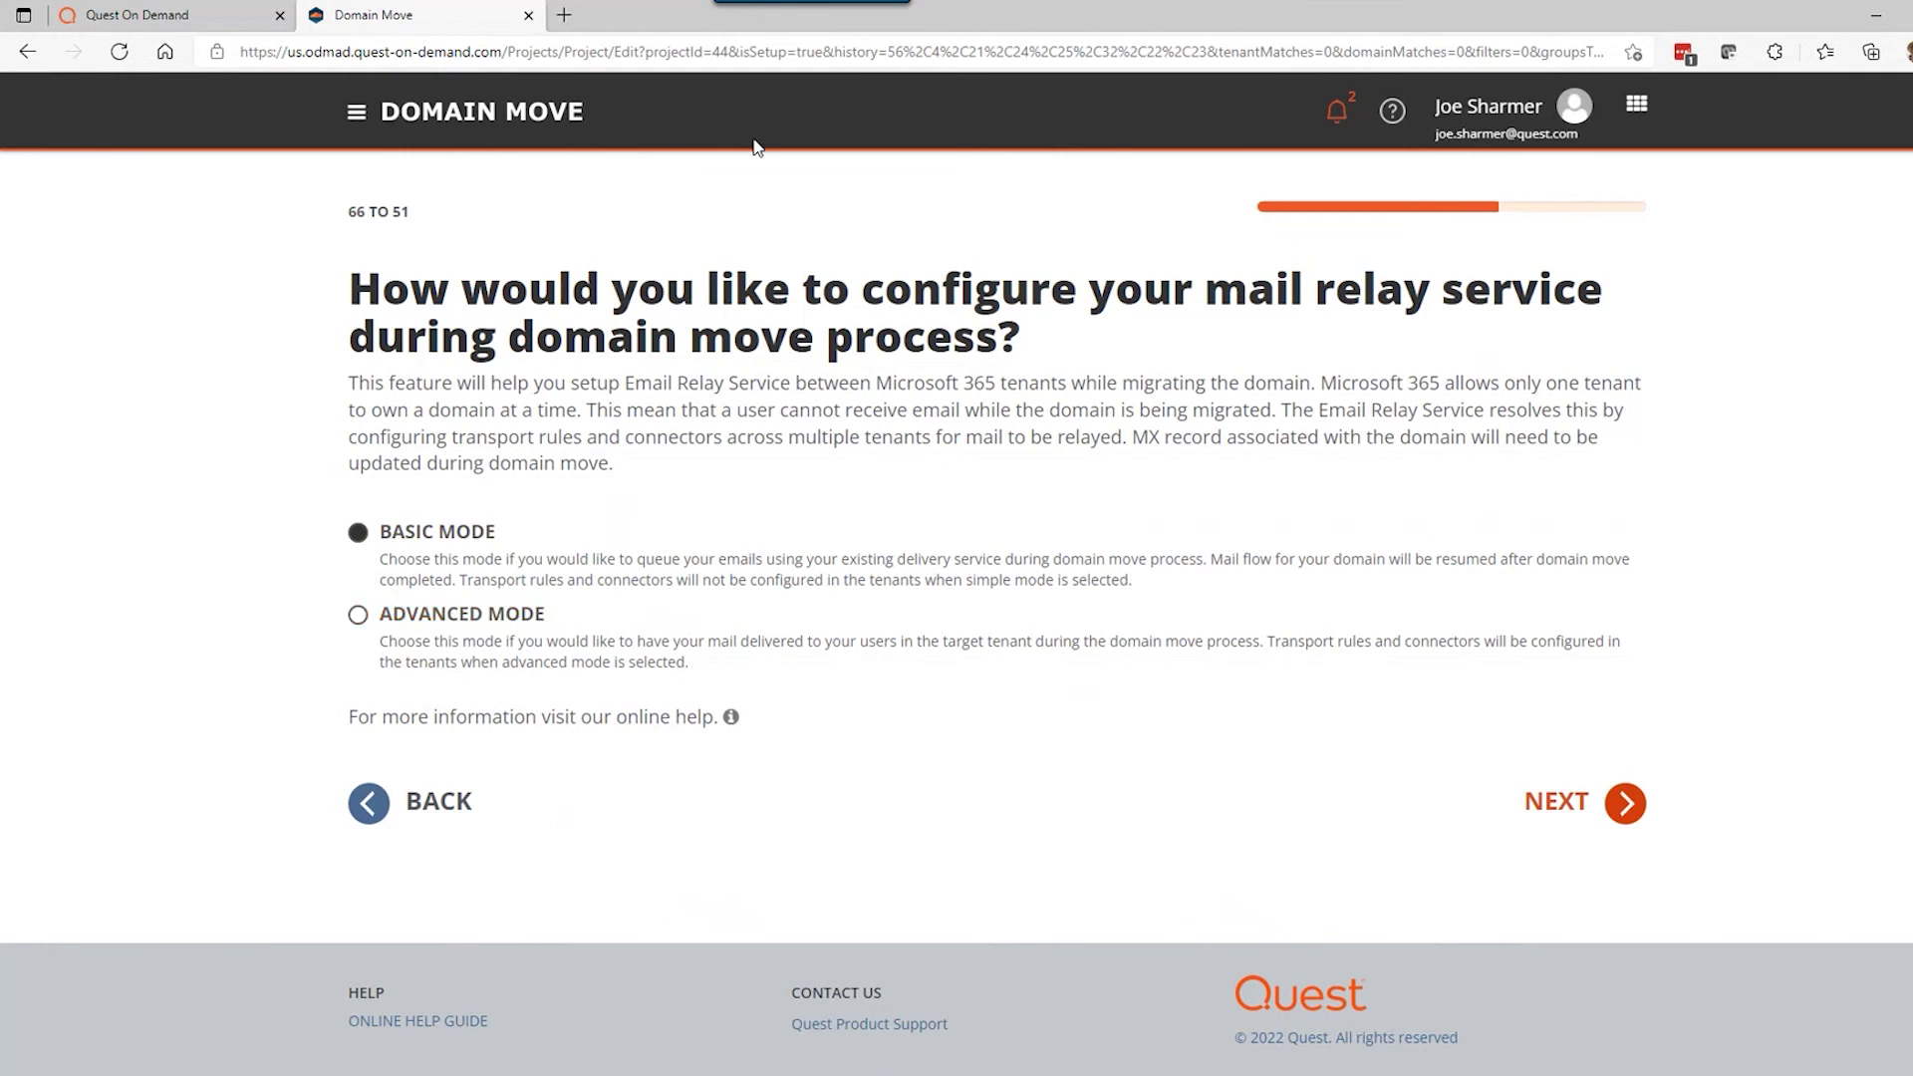
pyautogui.click(539, 119)
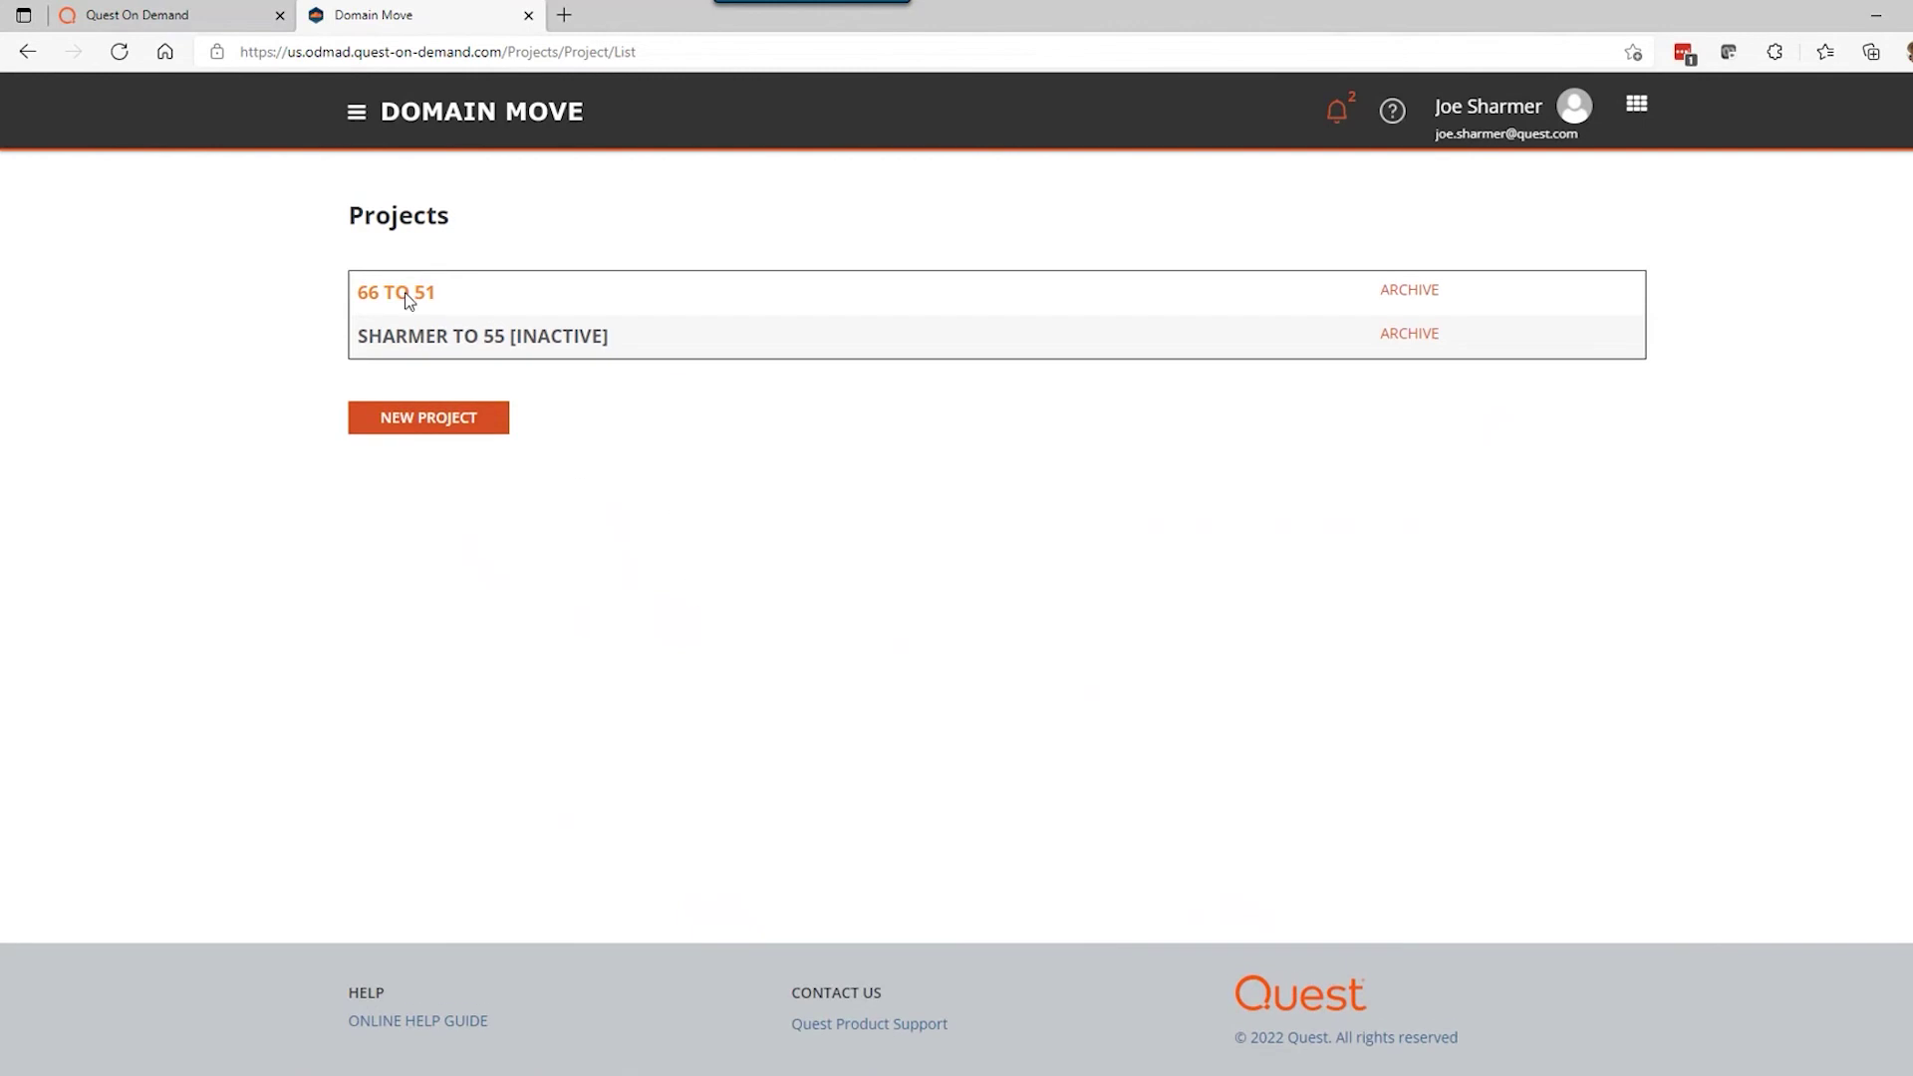
# Step: Start the cutover for perfectgentlemensoap.com from the 66 TO 51 project's Domain Cutovers
pyautogui.click(405, 292)
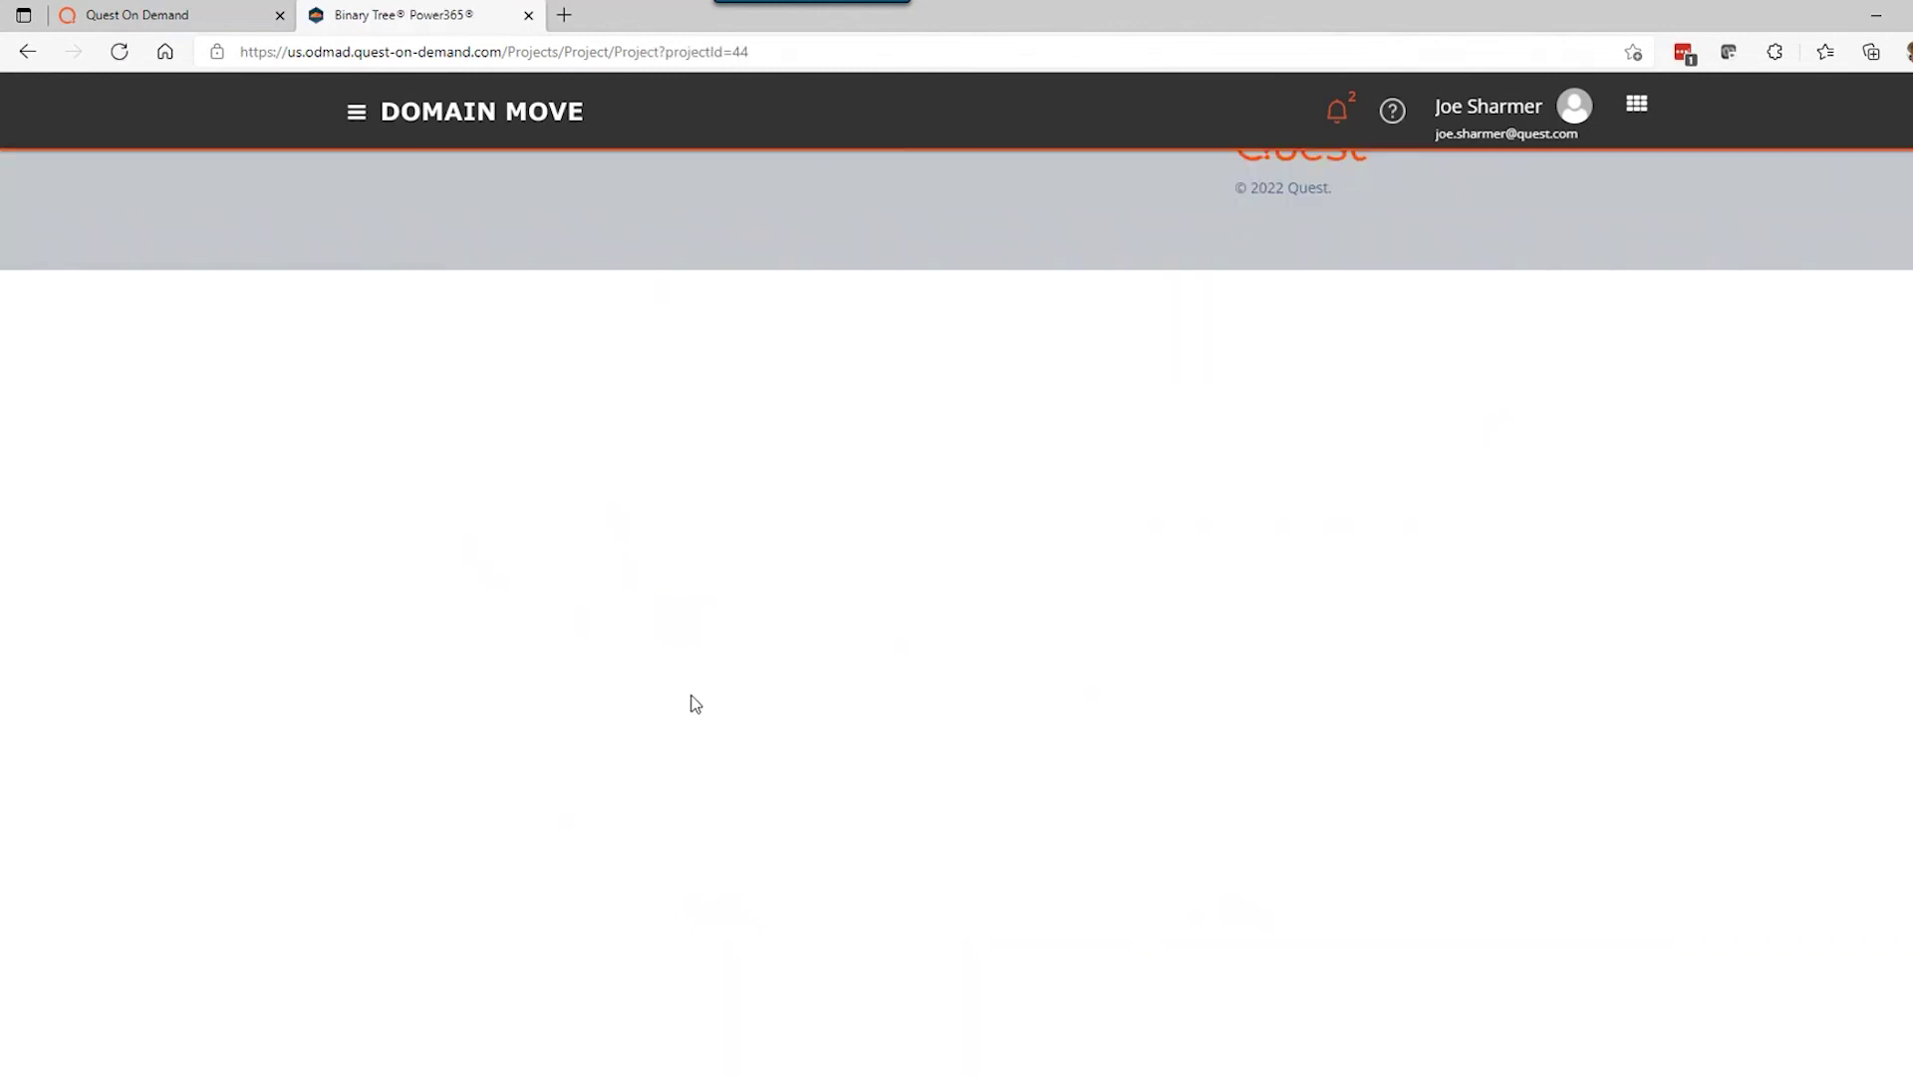
pyautogui.scroll(-2, 659, 659)
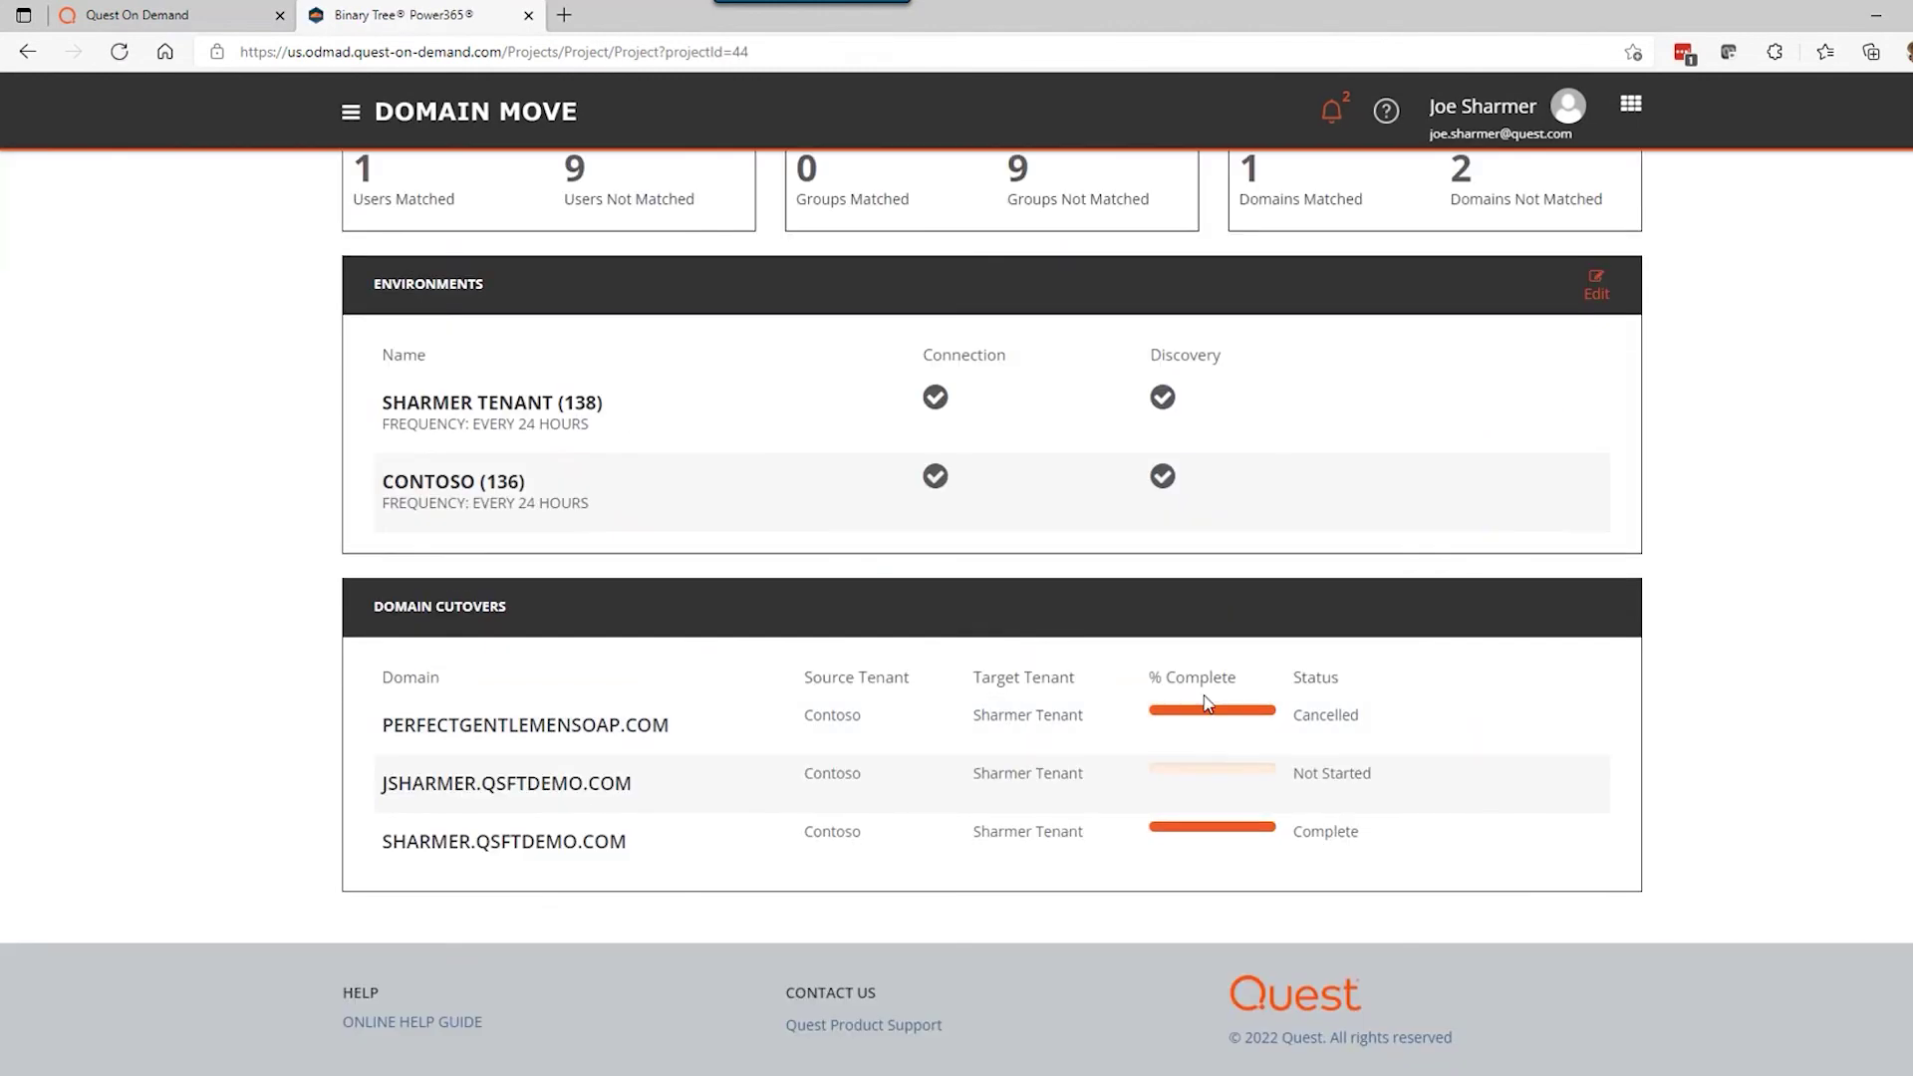
pyautogui.moveTo(987, 724)
pyautogui.click(1520, 727)
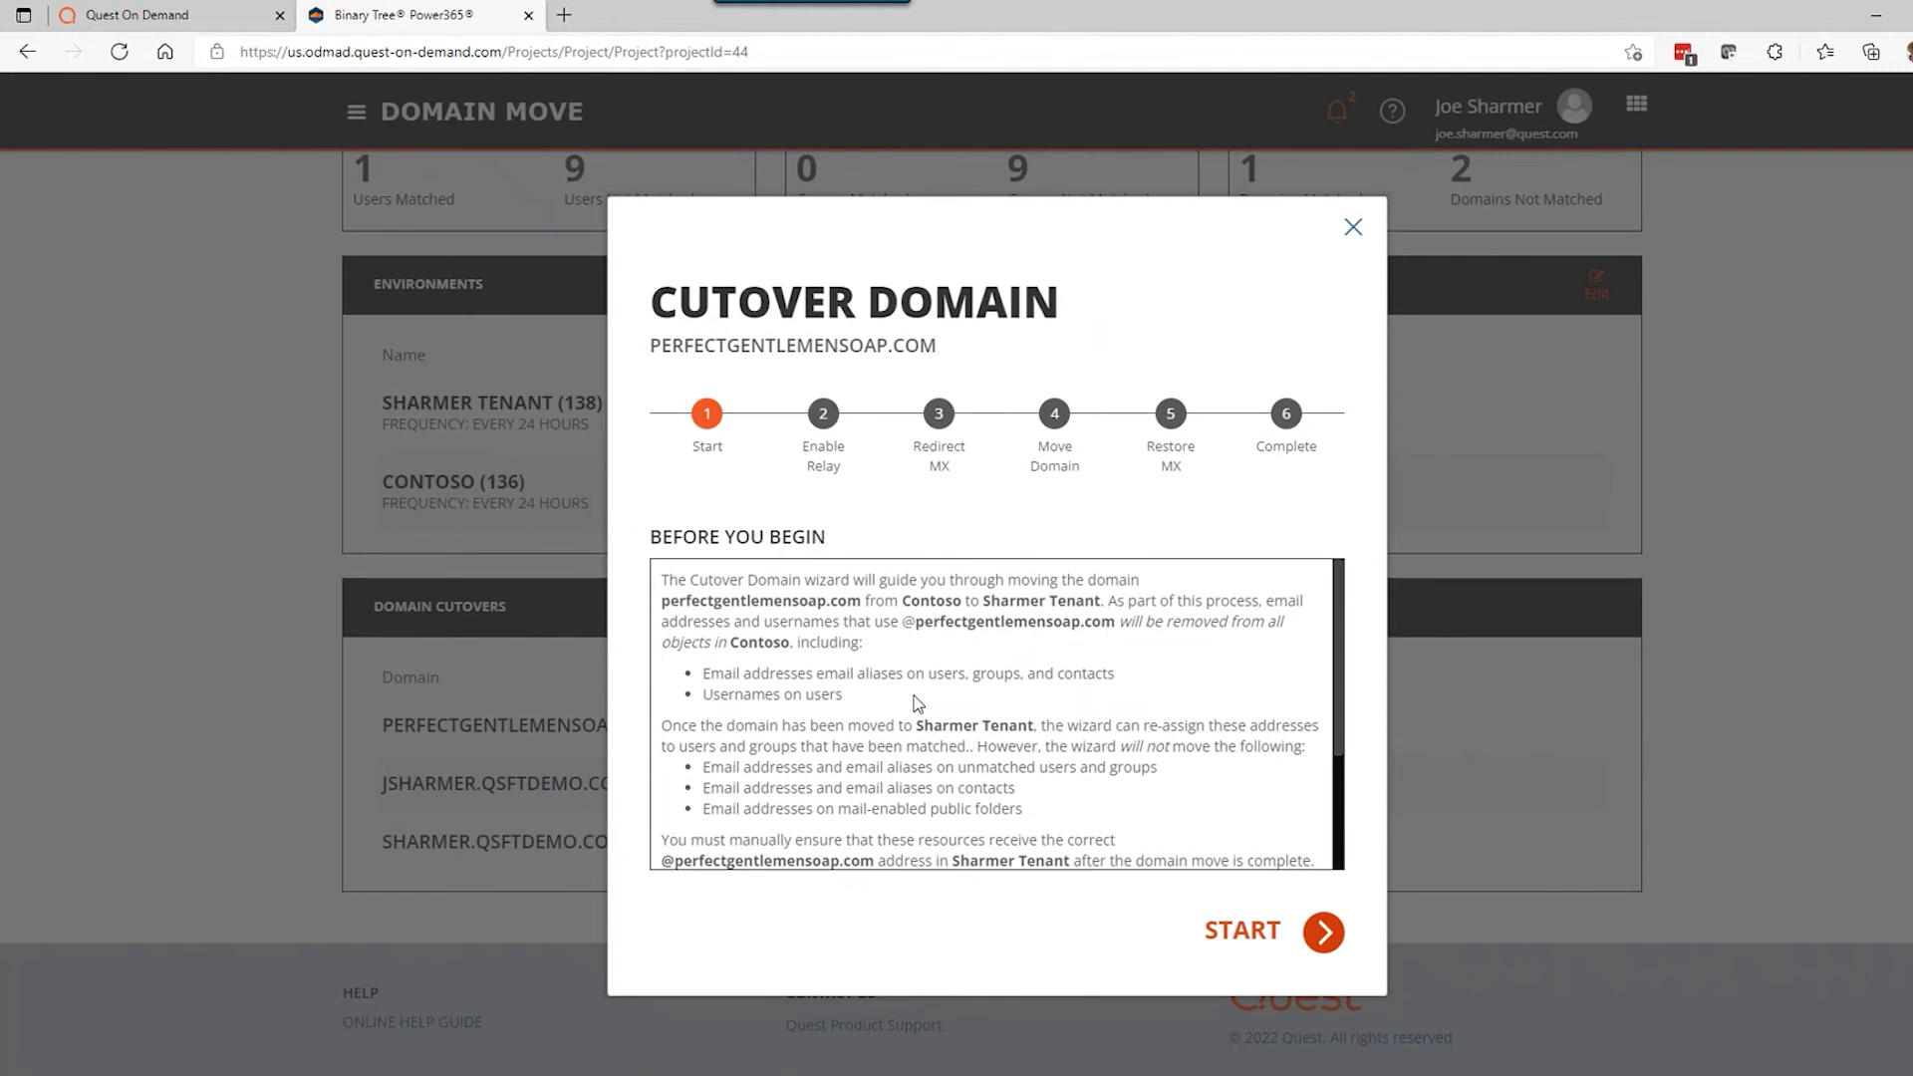
# Step: Continue past the cutover warnings and choose M365X611566.onmicrosoft.com as the replacement source domain
pyautogui.click(1307, 940)
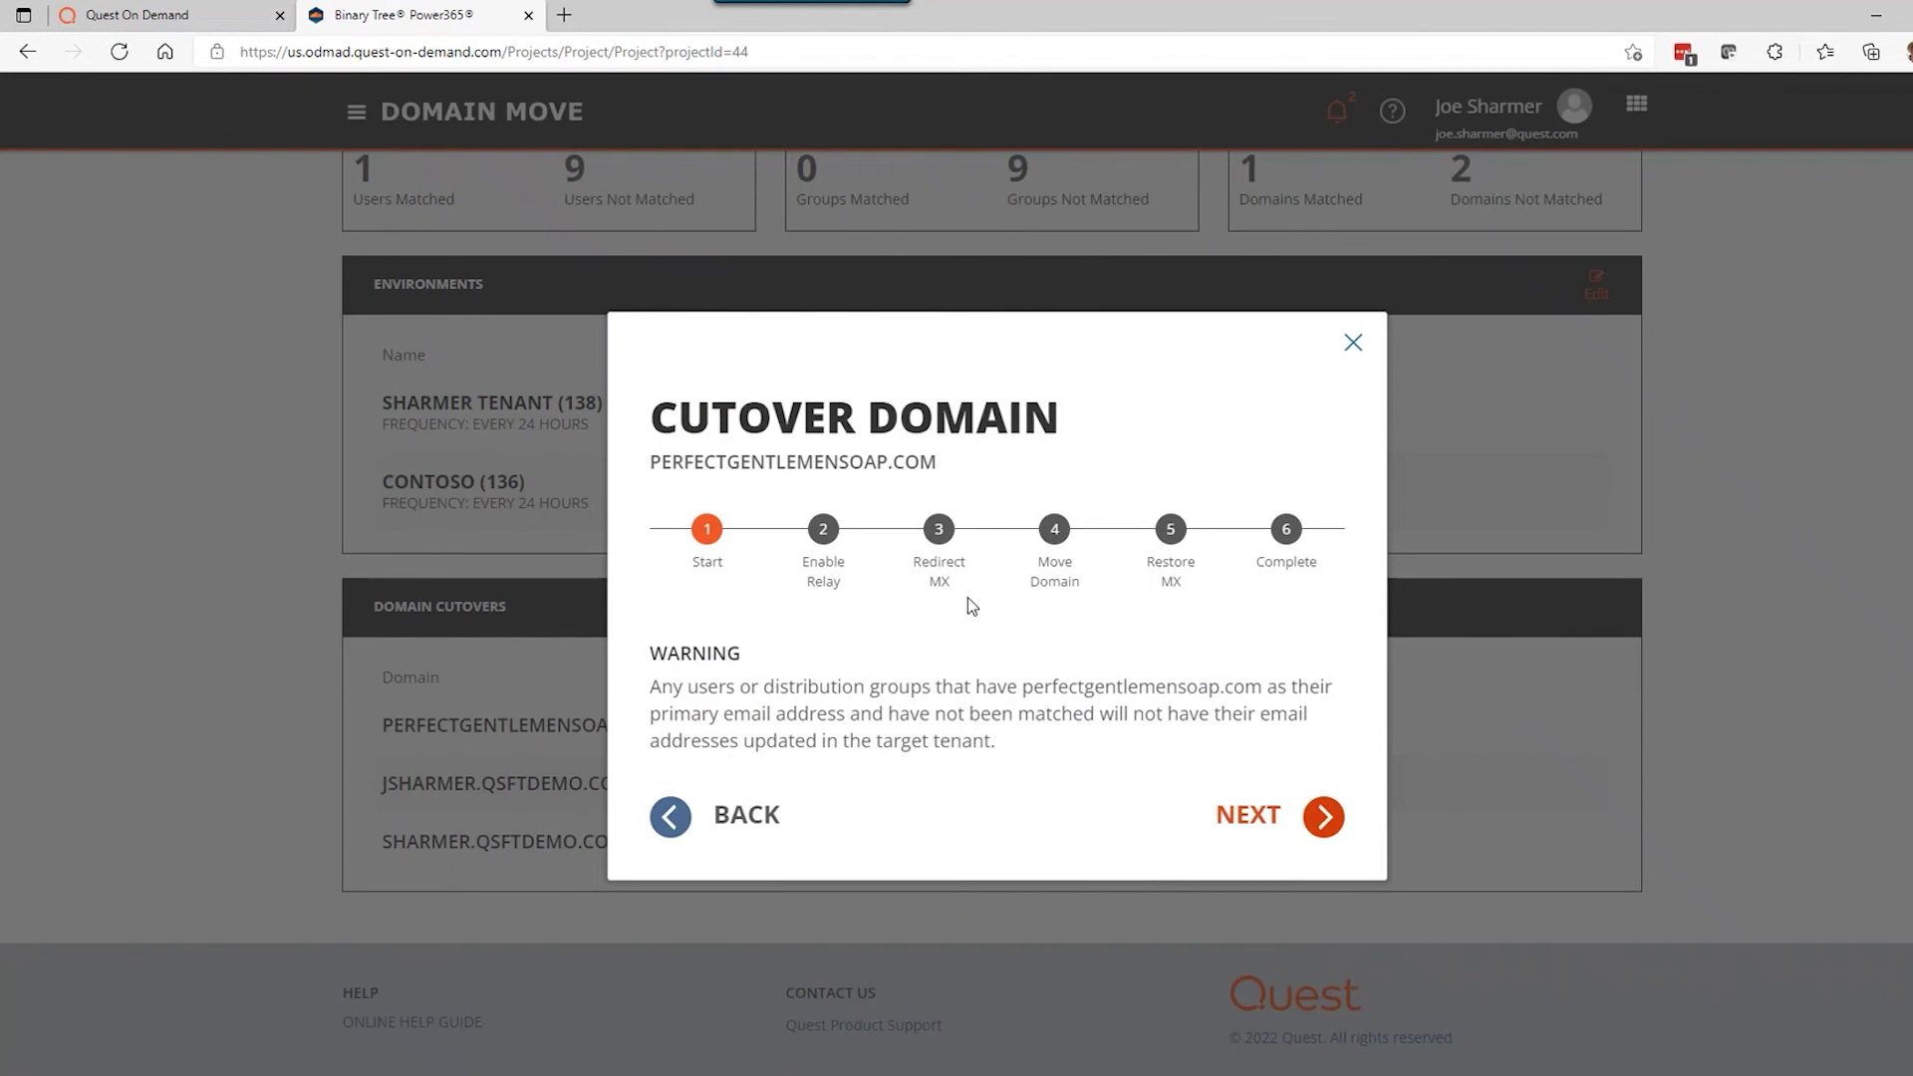
pyautogui.click(1286, 826)
pyautogui.click(896, 653)
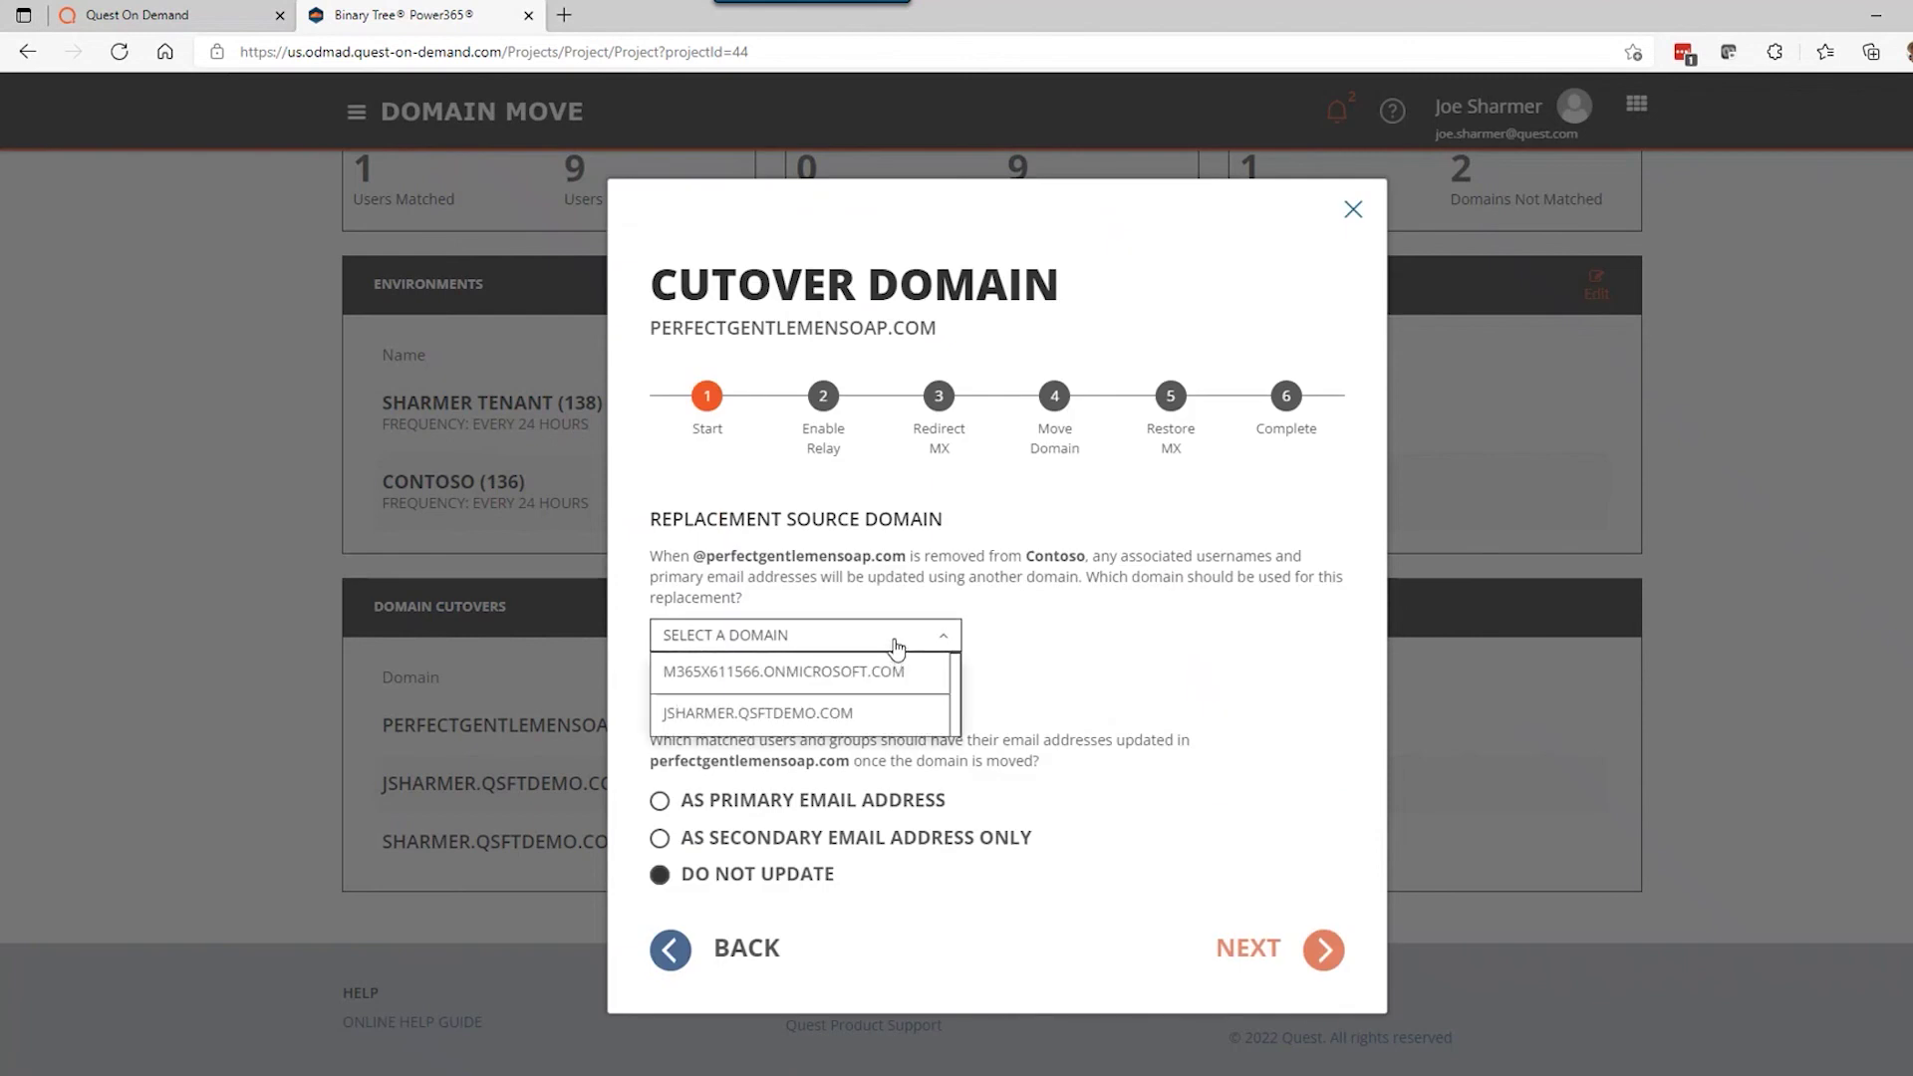
pyautogui.click(871, 677)
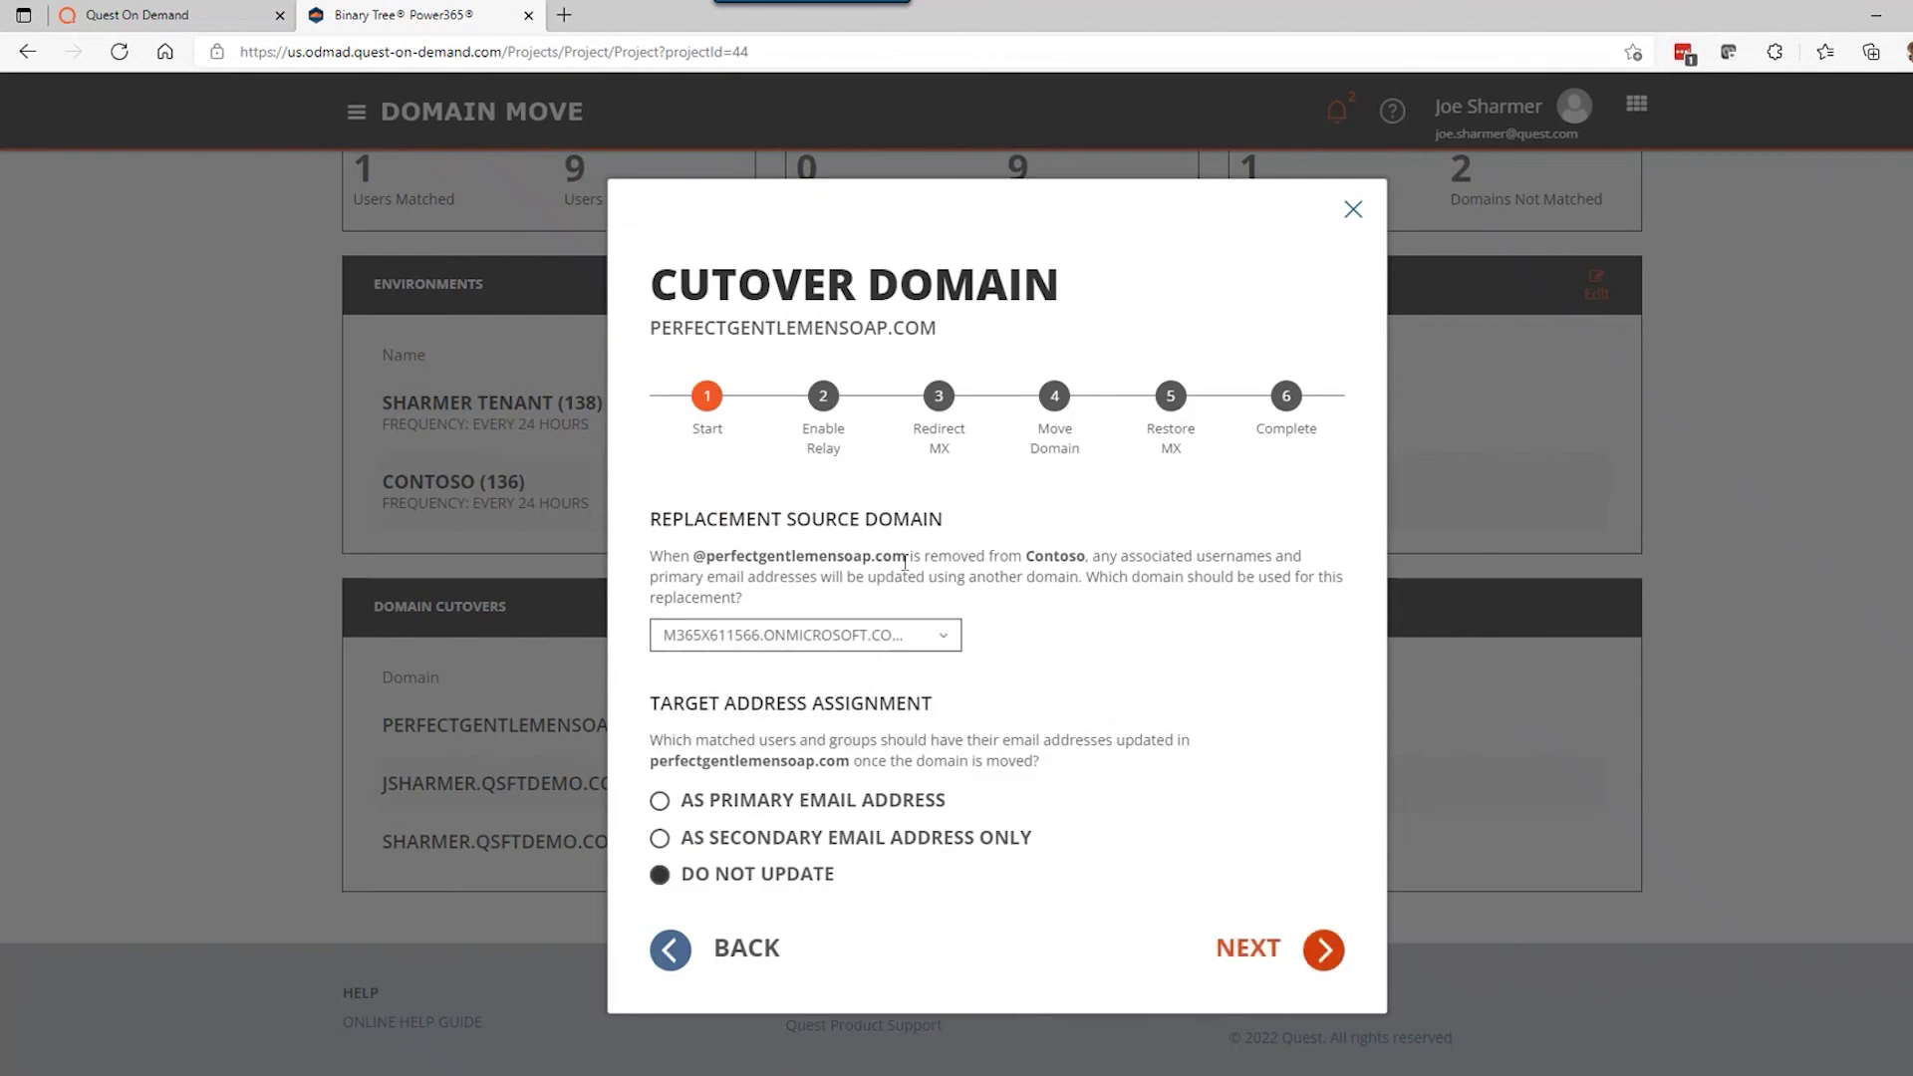